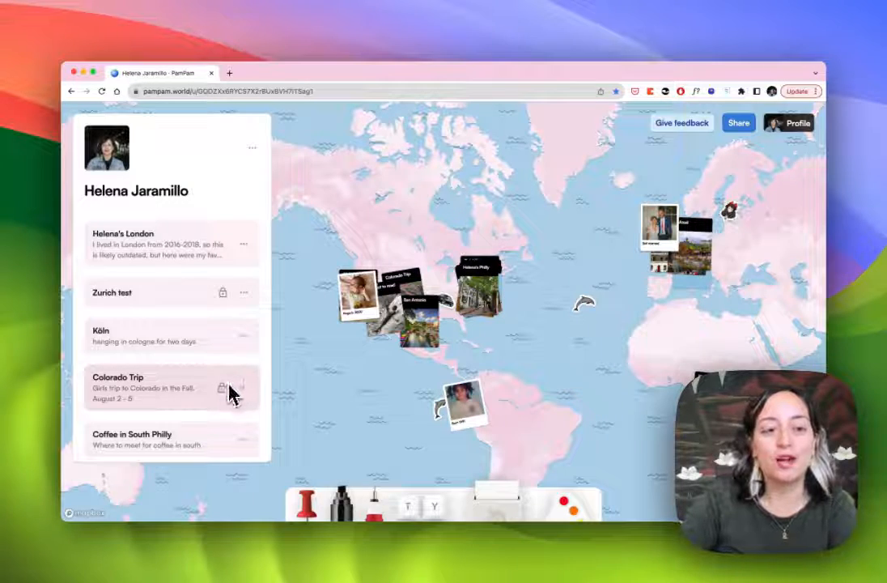
Create a new map titled "Philadelphia" with the description "My guide to the city!".
{"action": "scroll", "coordinate": [231, 394], "scroll_direction": "down", "scroll_amount": 15}
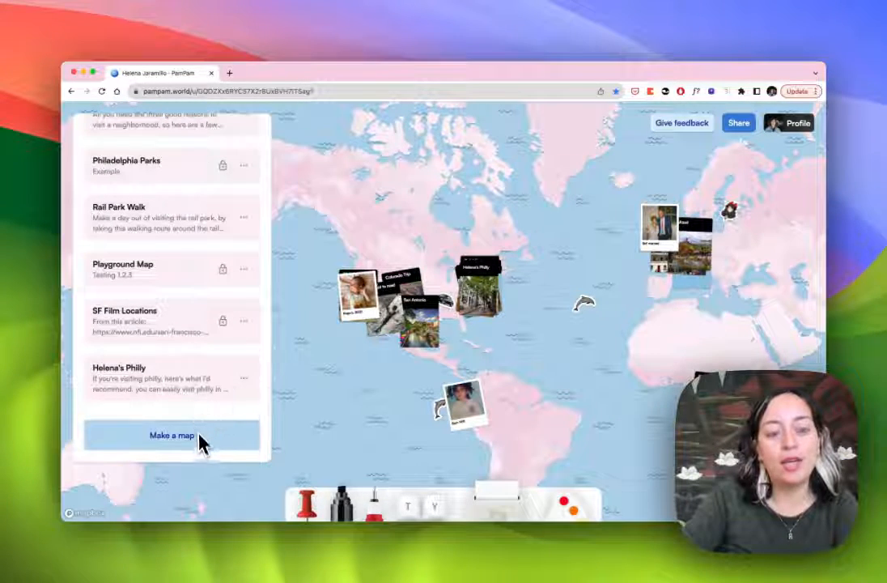
{"action": "left_click", "coordinate": [200, 451]}
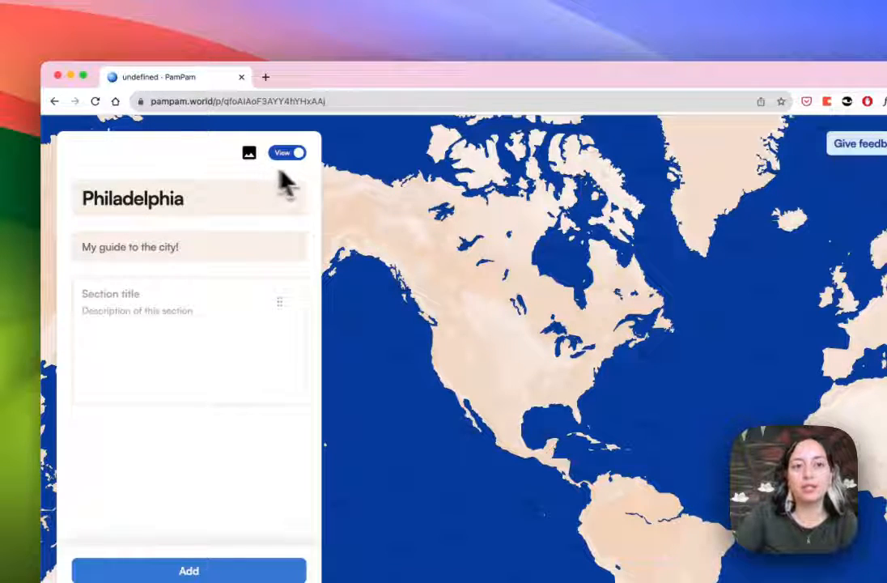
Search the computer's files for "philly" and upload philly.png as the Philadelphia map's cover image.
{"action": "left_click", "coordinate": [250, 153]}
{"action": "left_click", "coordinate": [701, 130]}
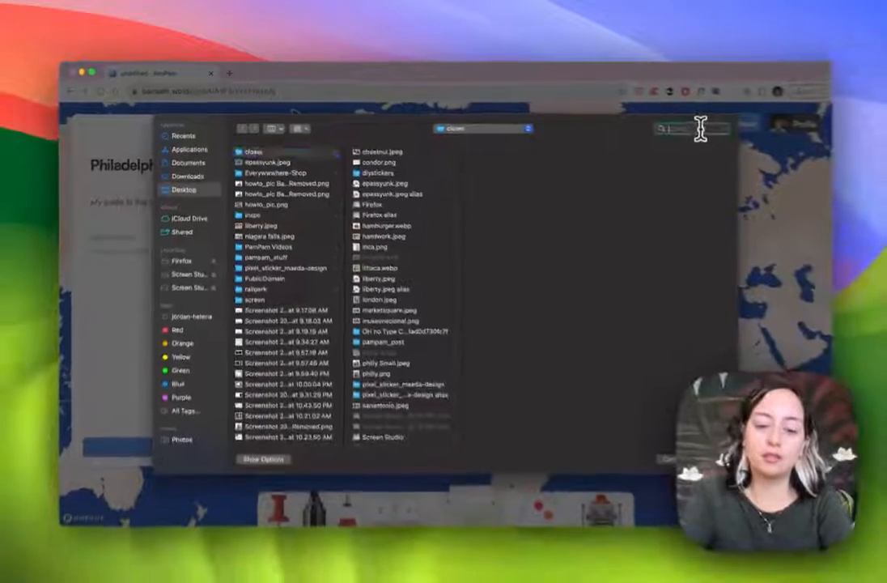
{"action": "type", "text": "philly"}
{"action": "key", "text": "Return"}
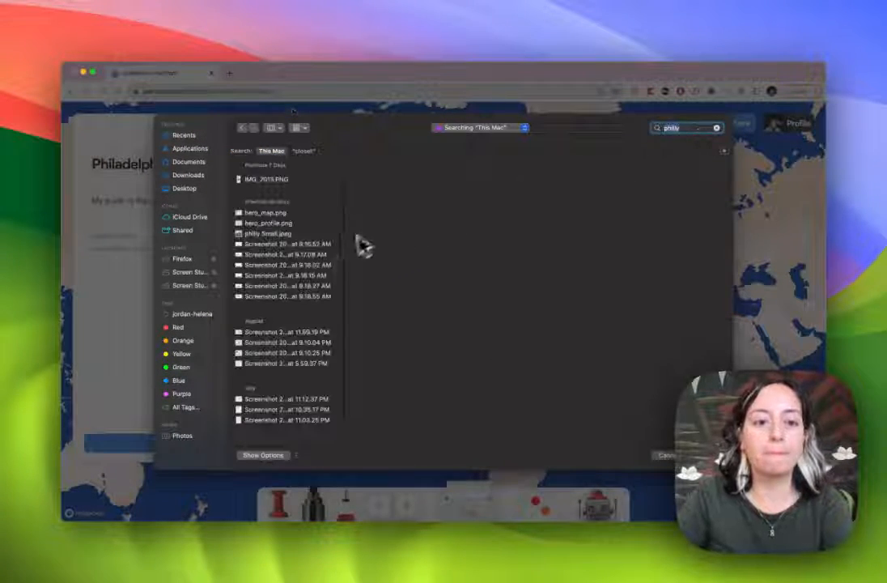
{"action": "scroll", "coordinate": [288, 390], "scroll_direction": "down", "scroll_amount": 5}
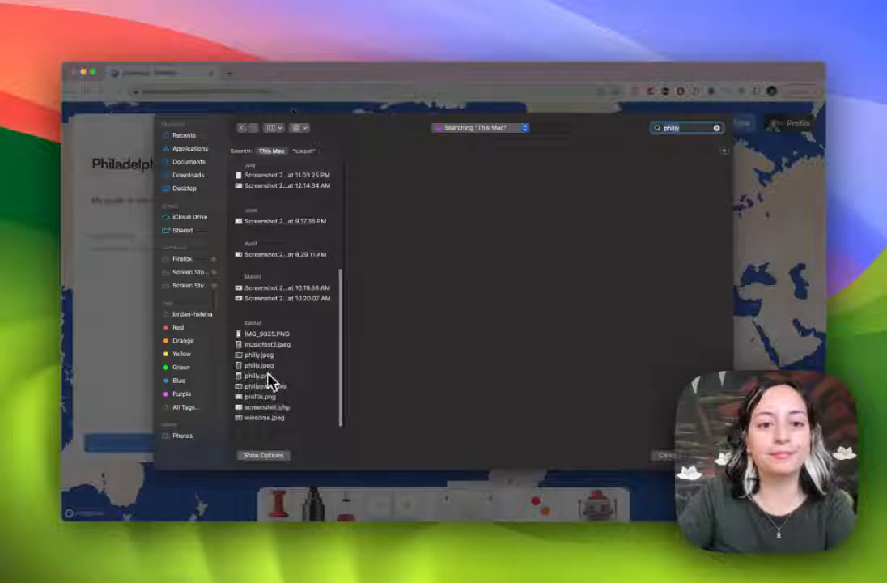
{"action": "left_click", "coordinate": [268, 375]}
{"action": "left_click", "coordinate": [708, 455]}
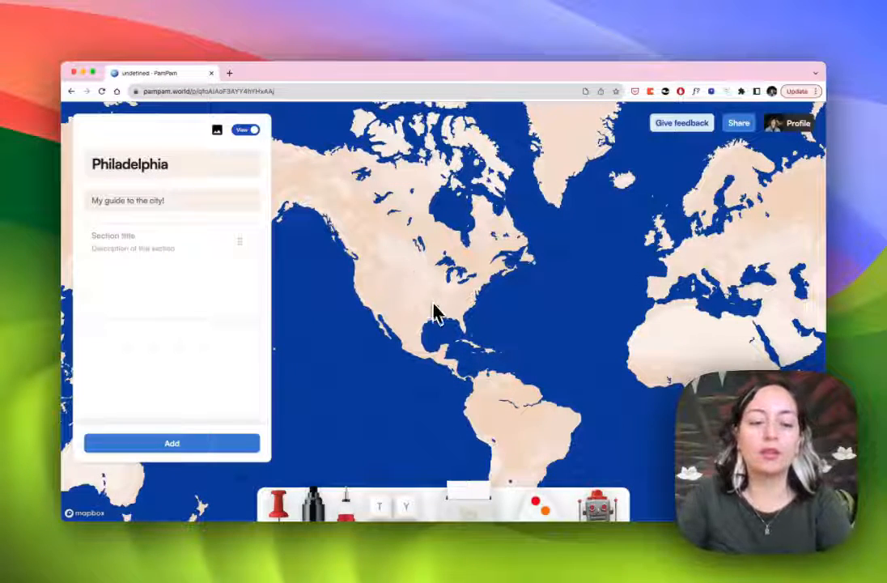
Add a spot to the map by searching for "liberty bell" and choosing the Liberty Bell in Philadelphia.
{"action": "left_click", "coordinate": [209, 447]}
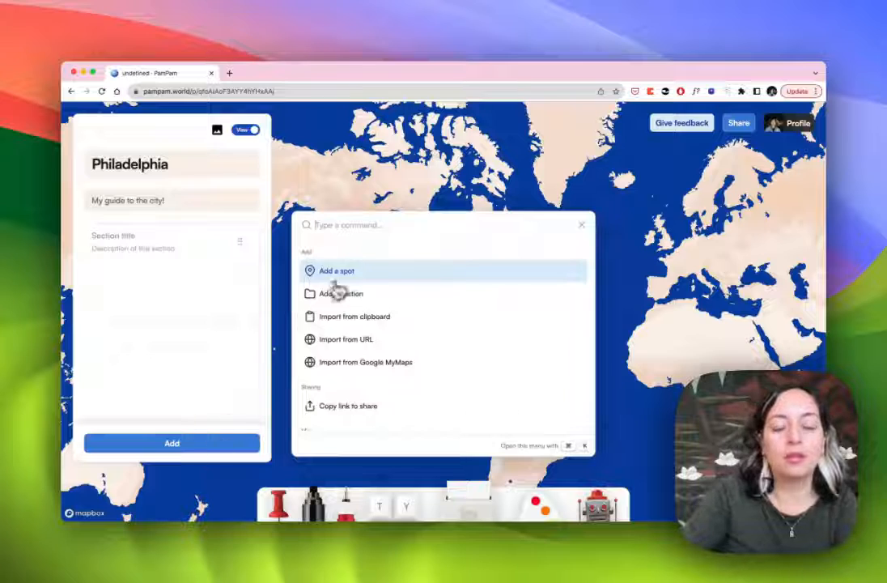
{"action": "left_click", "coordinate": [336, 278]}
{"action": "type", "text": "lit"}
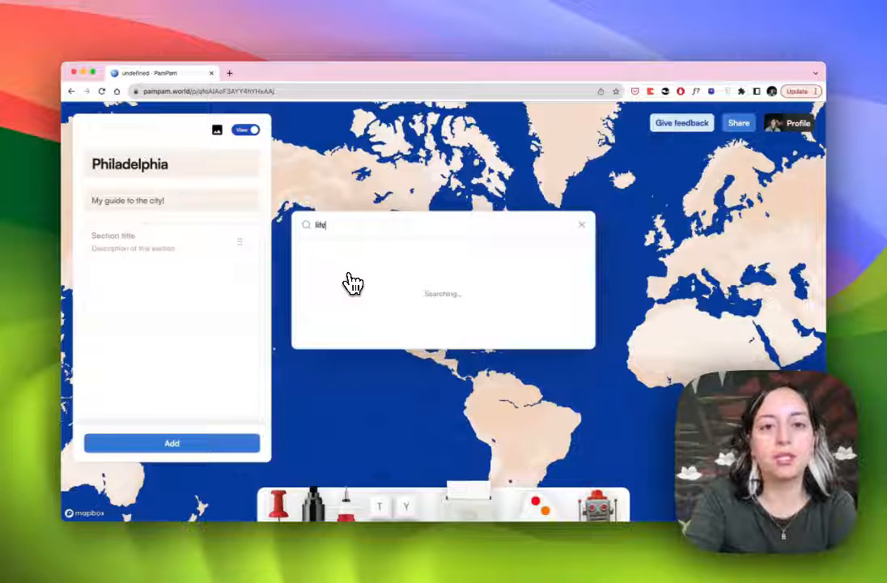
{"action": "key", "text": "BackSpace"}
{"action": "type", "text": "berty bell"}
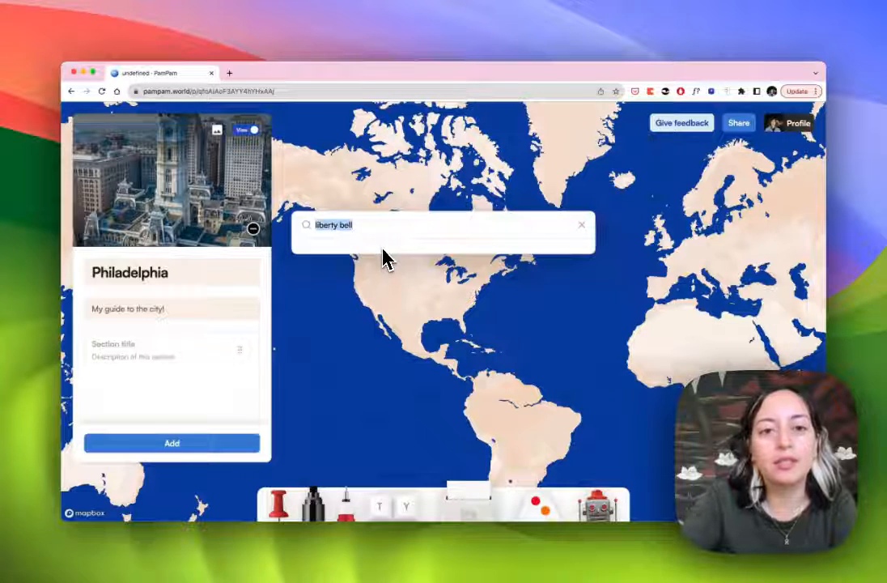
{"action": "key", "text": "BackSpace"}
{"action": "type", "text": "liberty"}
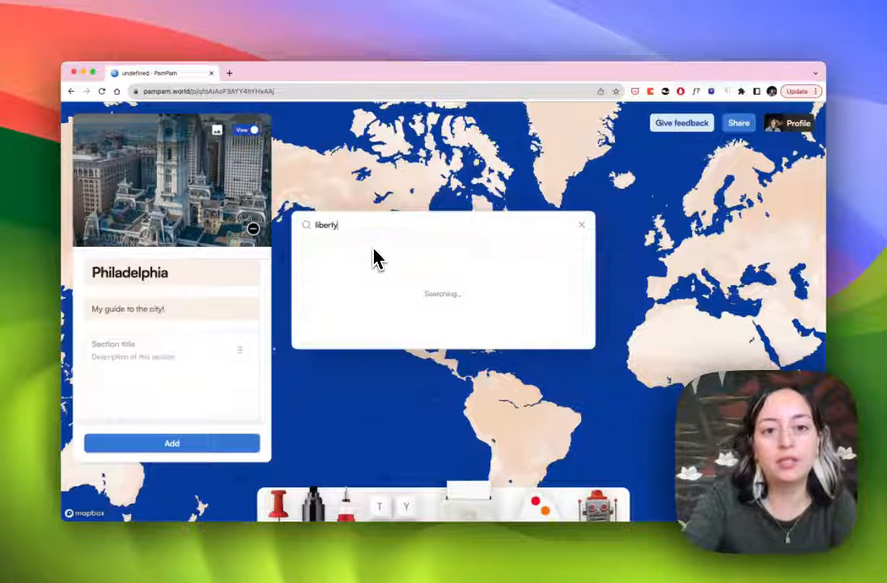
{"action": "type", "text": " be"}
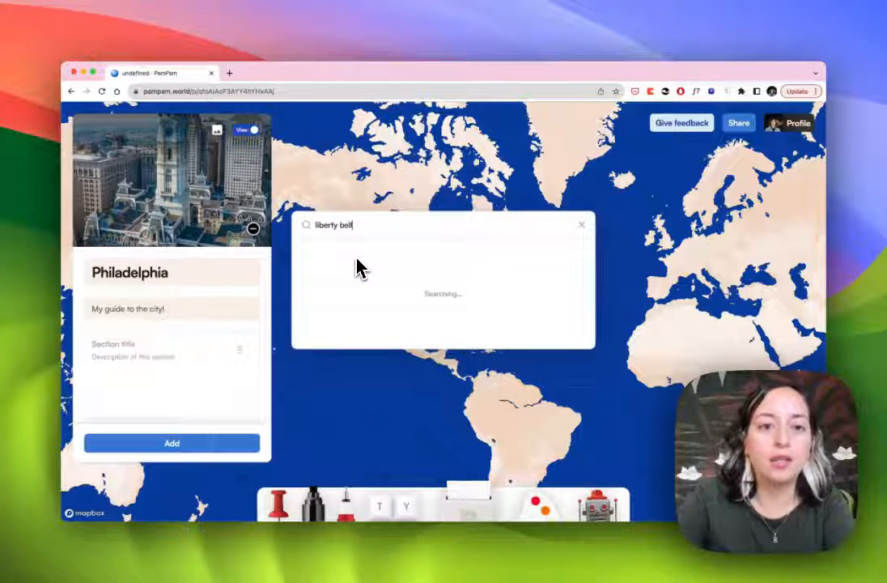
{"action": "type", "text": "ll"}
{"action": "left_click", "coordinate": [363, 265]}
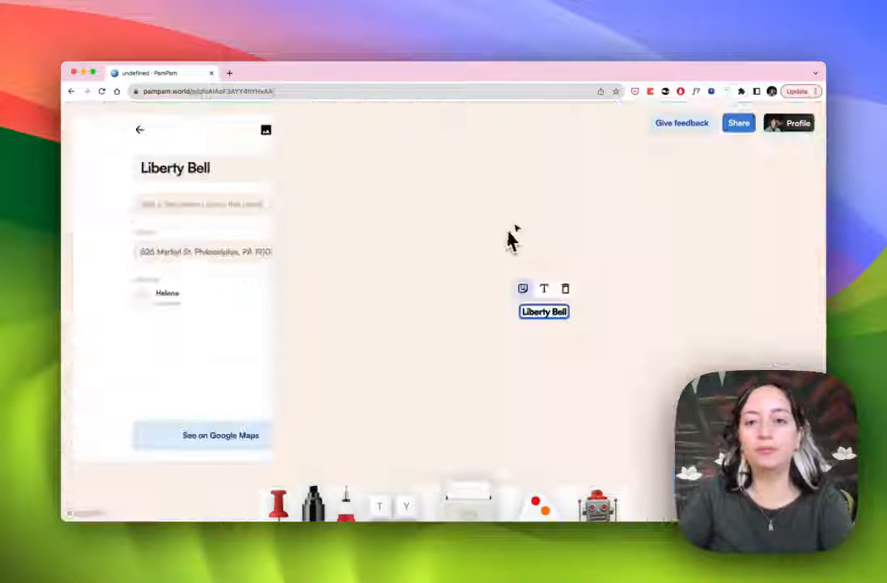
Find stickers matching "bell" and set the Liberty Bell spot's marker to the golden bell.
{"action": "scroll", "coordinate": [547, 227], "scroll_direction": "down", "scroll_amount": 1}
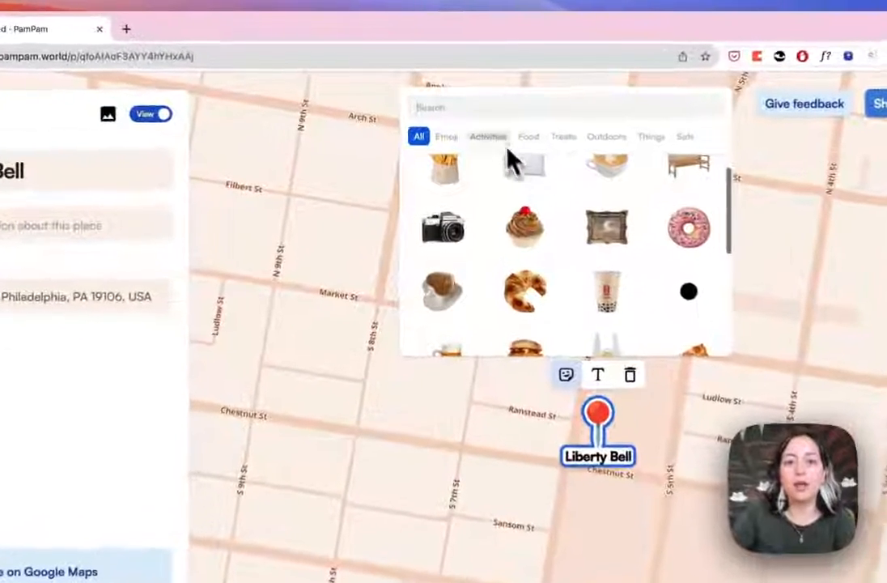
{"action": "type", "text": "bell"}
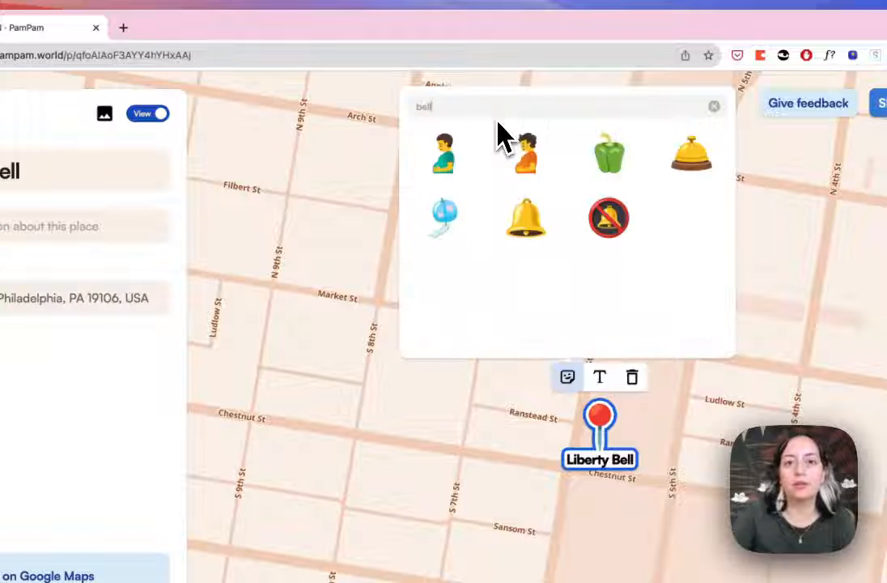
{"action": "left_click", "coordinate": [533, 227]}
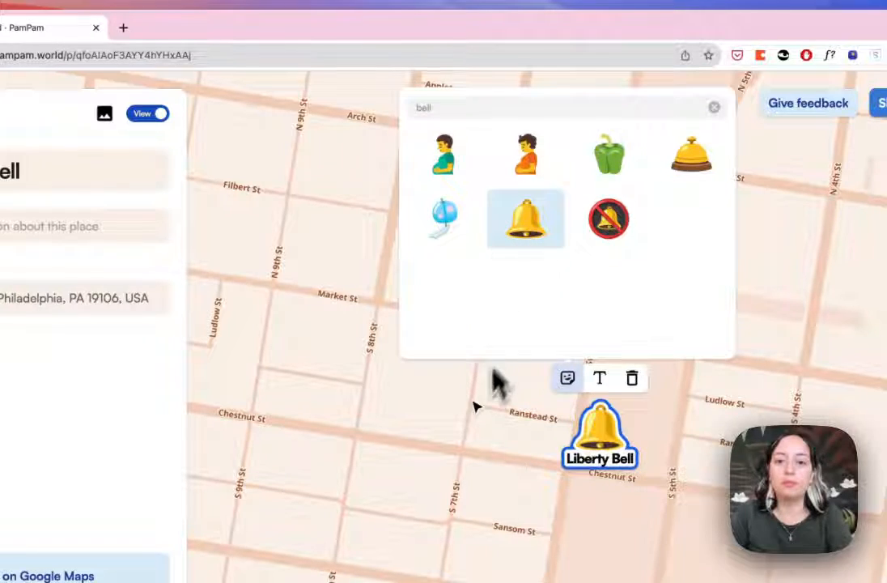
{"action": "left_click", "coordinate": [474, 405]}
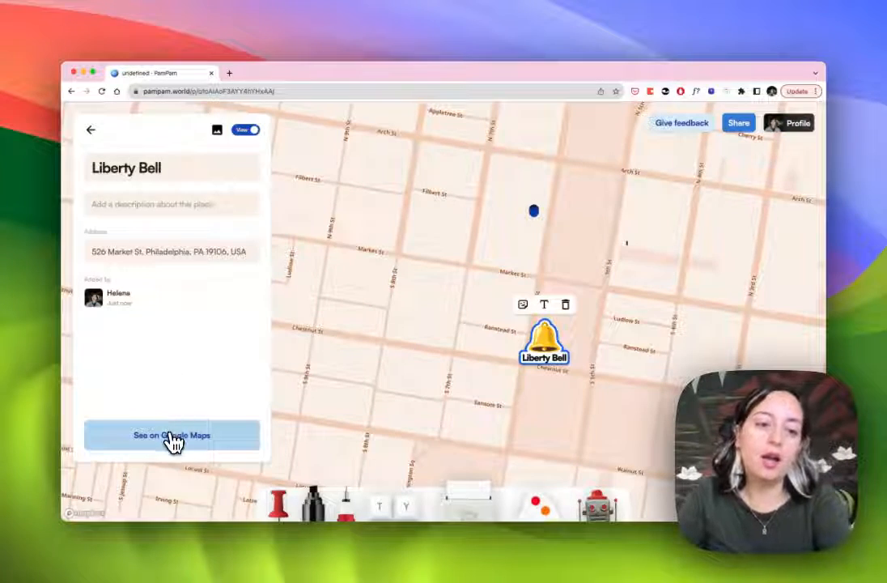
View the Liberty Bell spot on Google Maps and return to the PamPam map.
{"action": "left_click", "coordinate": [173, 438]}
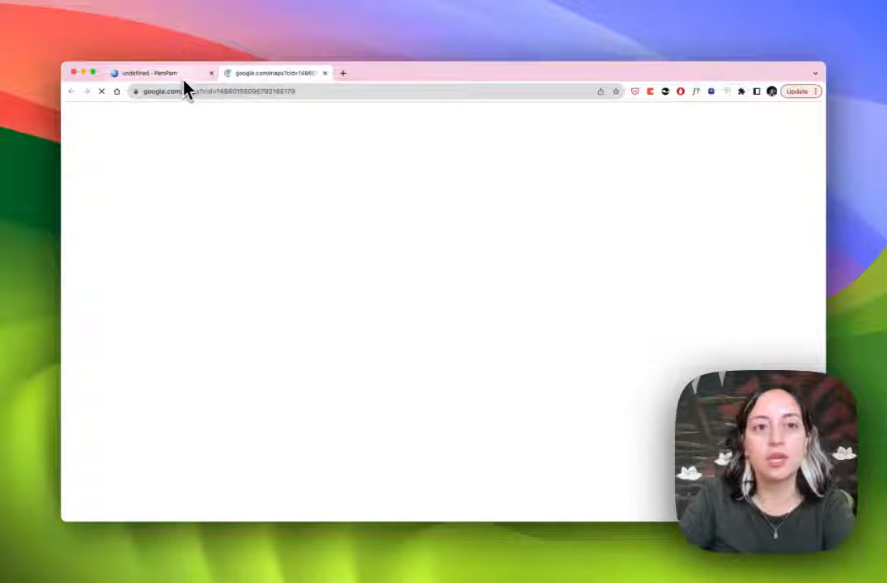
{"action": "left_click", "coordinate": [157, 71]}
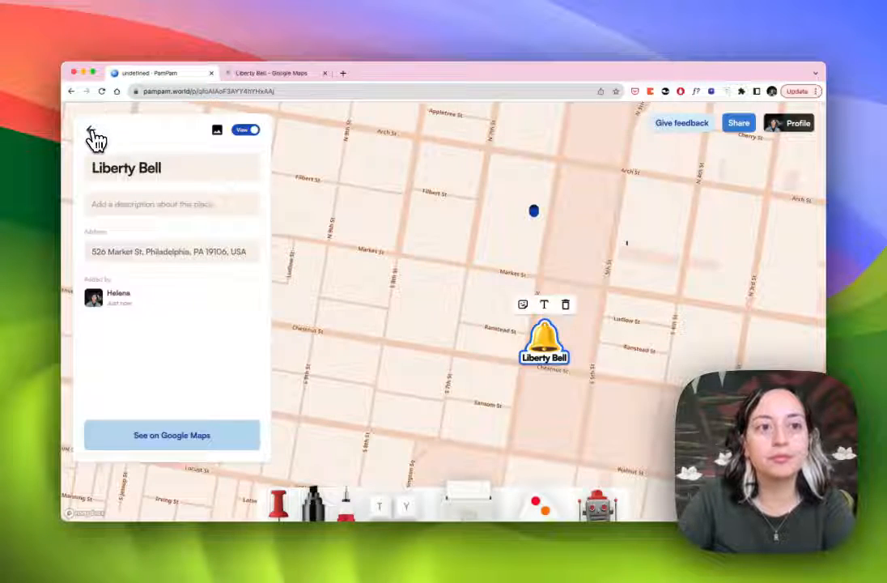
Return to the map's spot list and title the section containing the Liberty Bell "Top things to do".
{"action": "left_click", "coordinate": [91, 135]}
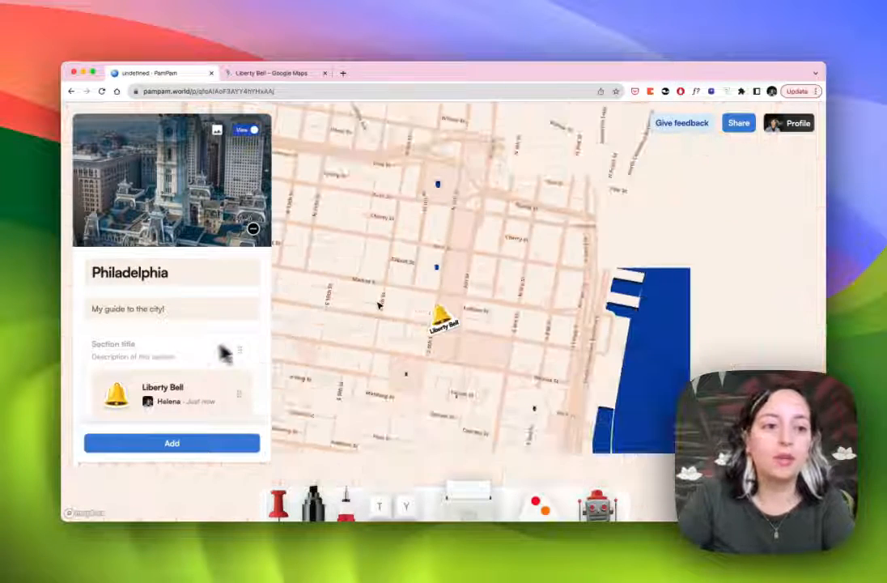
{"action": "left_click", "coordinate": [98, 344]}
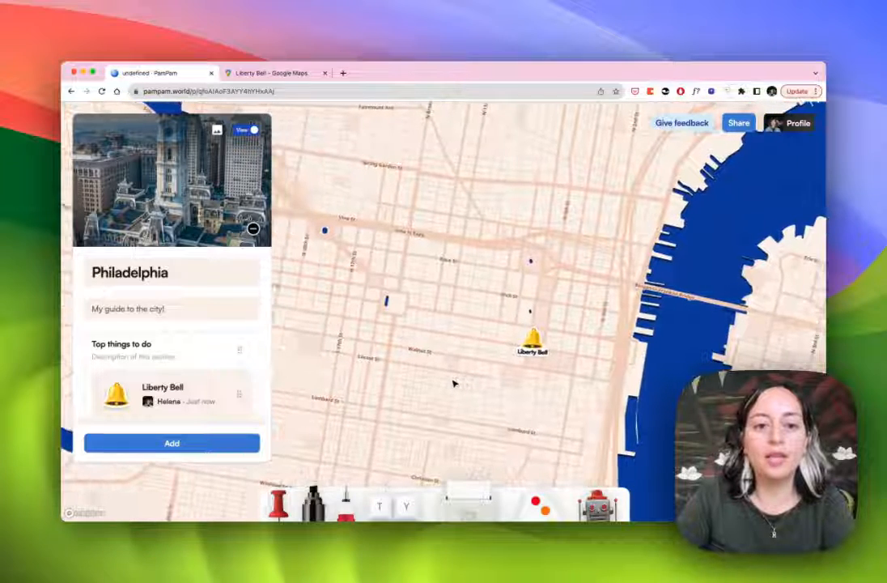
Add Rittenhouse Square in Philadelphia as a spot and give it the wooden bench sticker.
{"action": "left_click", "coordinate": [206, 445]}
{"action": "left_click", "coordinate": [348, 281]}
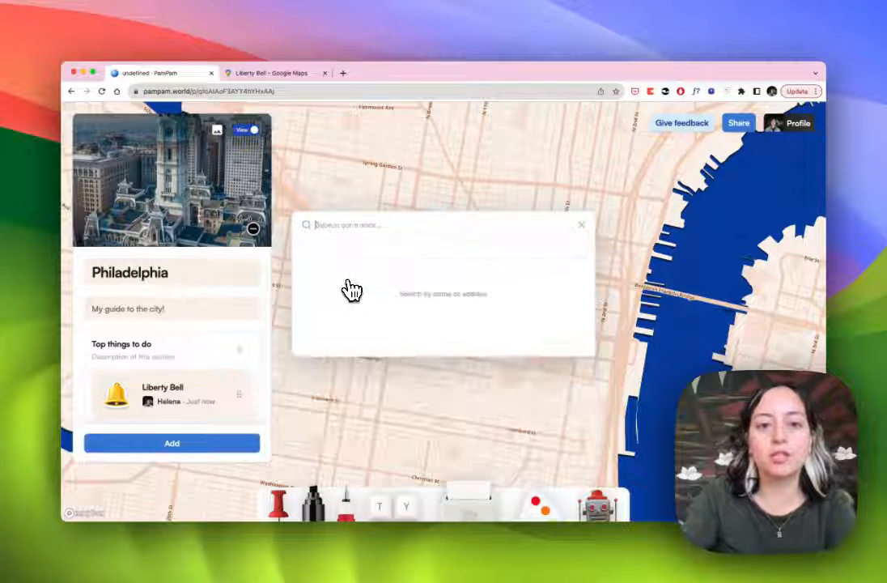
{"action": "type", "text": "rittenhouse"}
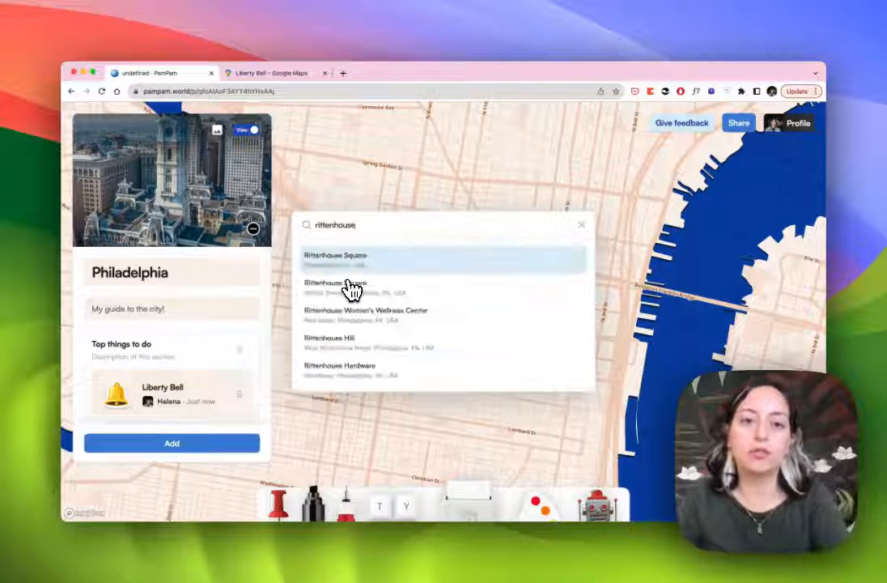
{"action": "left_click", "coordinate": [349, 283]}
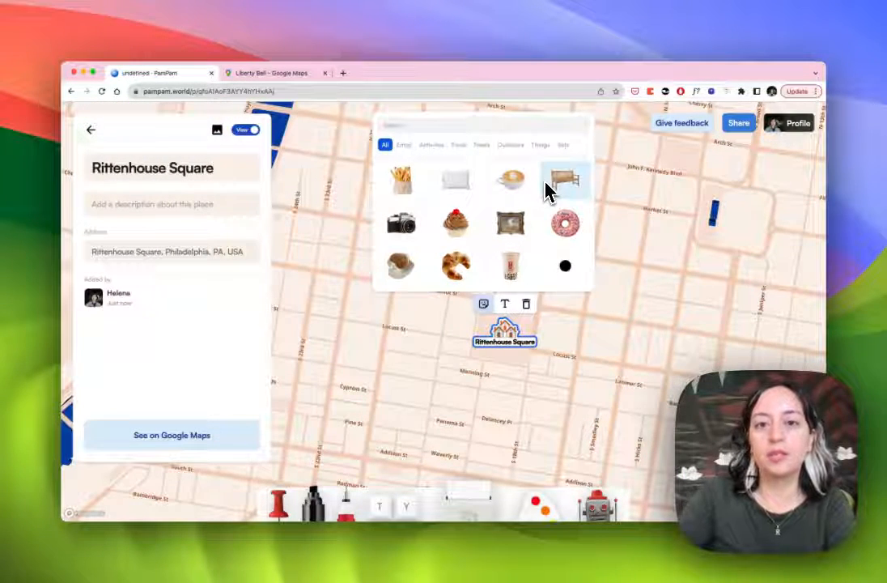
{"action": "left_click", "coordinate": [548, 186]}
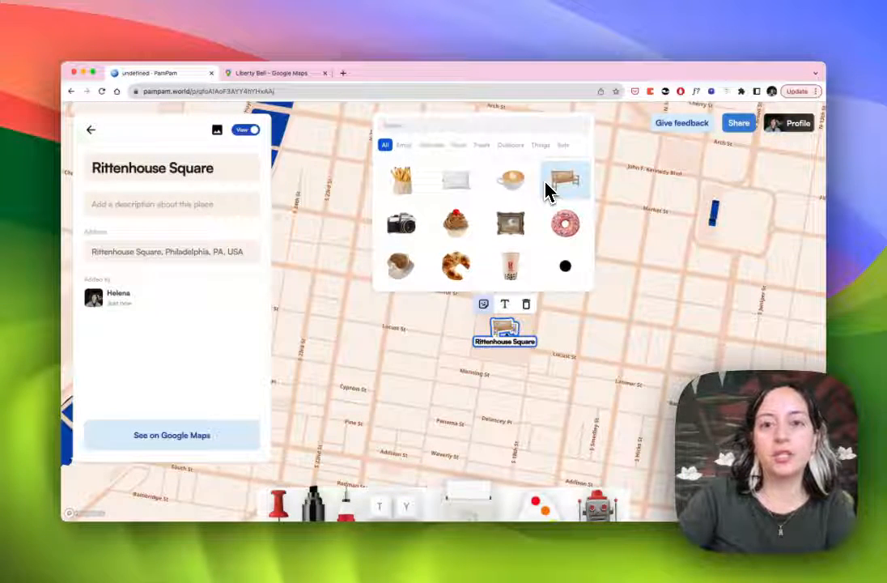
{"action": "left_click", "coordinate": [96, 132]}
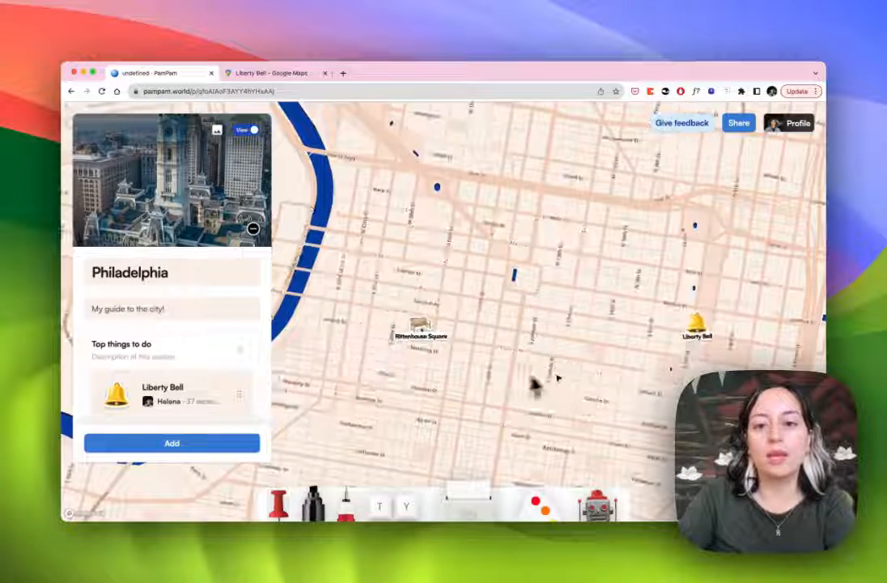
Add Philadelphia's Magic Gardens as a spot by searching for "magic gardens", keeping its suggested sticker.
{"action": "left_click", "coordinate": [203, 447]}
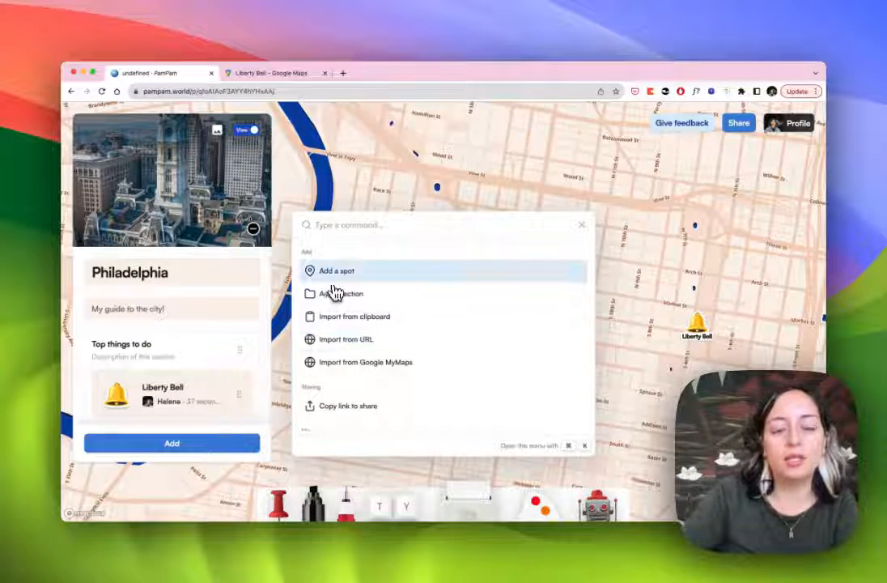
{"action": "key", "text": "Return"}
{"action": "type", "text": "magic gardens"}
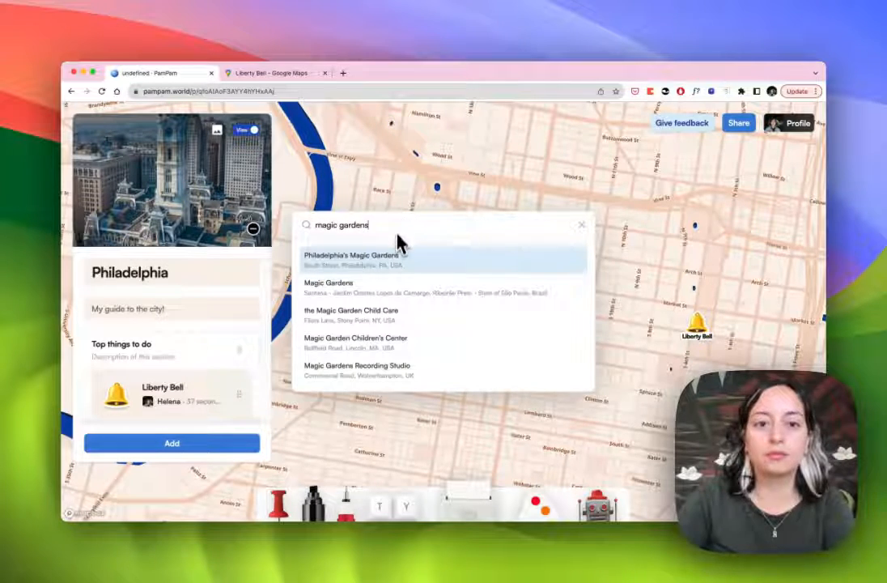
{"action": "left_click", "coordinate": [405, 257]}
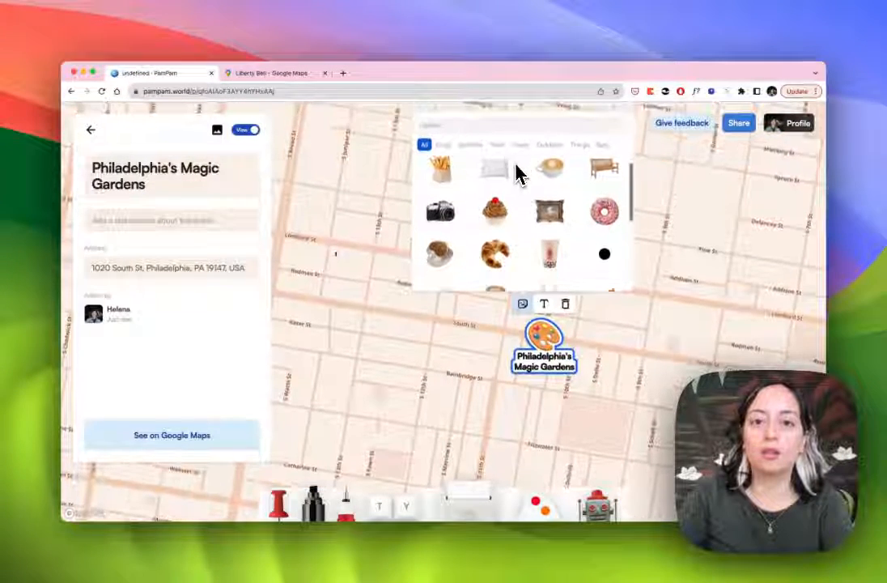
{"action": "left_click", "coordinate": [439, 300]}
Turn on the Route and Numbered options for the "Top things to do" section.
{"action": "scroll", "coordinate": [245, 307], "scroll_direction": "down", "scroll_amount": 2}
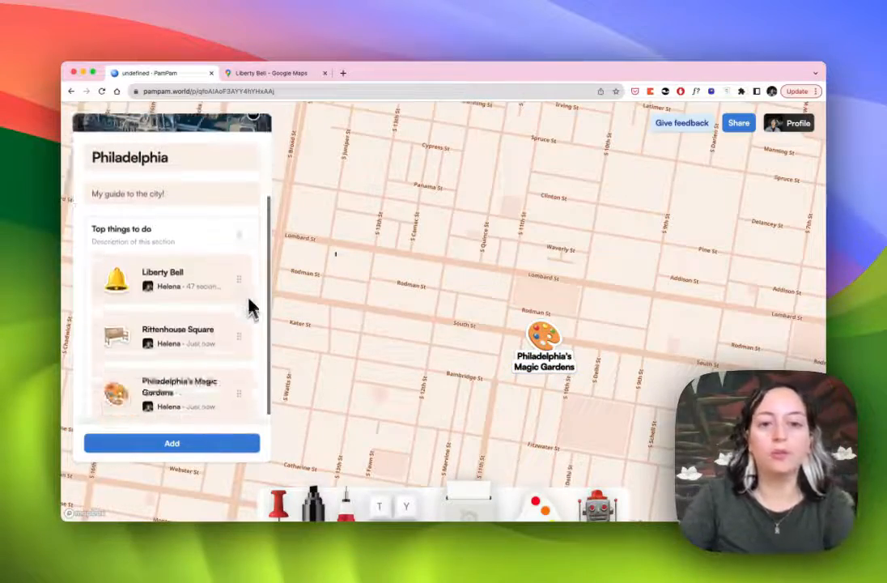
{"action": "scroll", "coordinate": [481, 373], "scroll_direction": "down", "scroll_amount": 5}
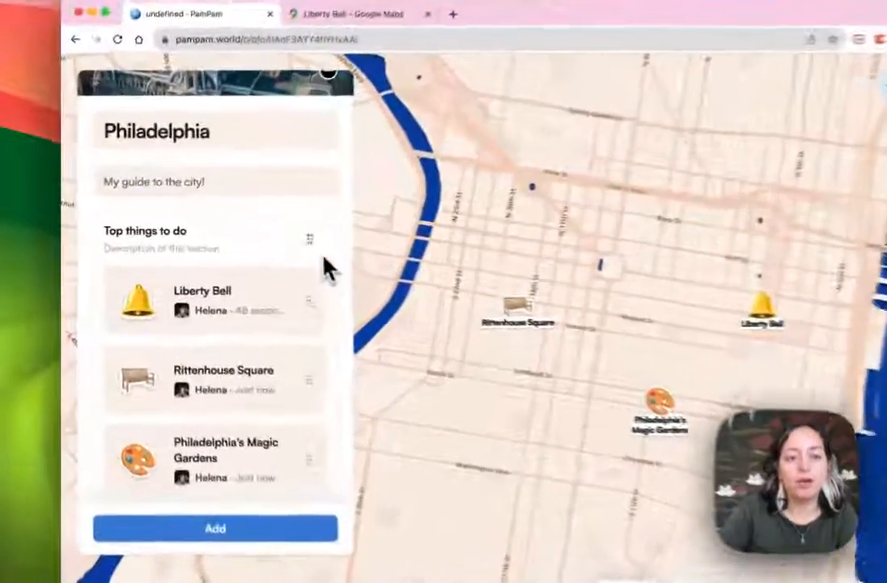
{"action": "left_click", "coordinate": [239, 235]}
{"action": "left_click", "coordinate": [311, 291]}
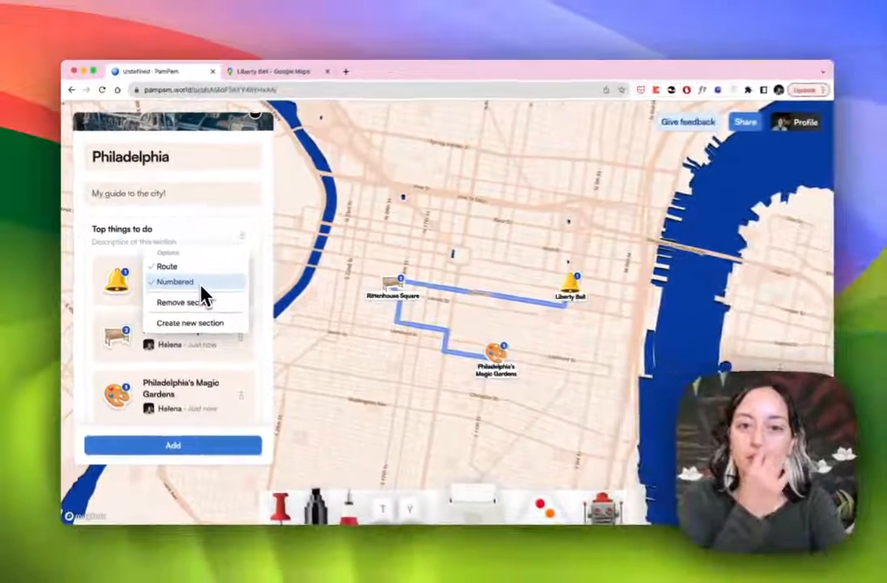
{"action": "left_click", "coordinate": [143, 256]}
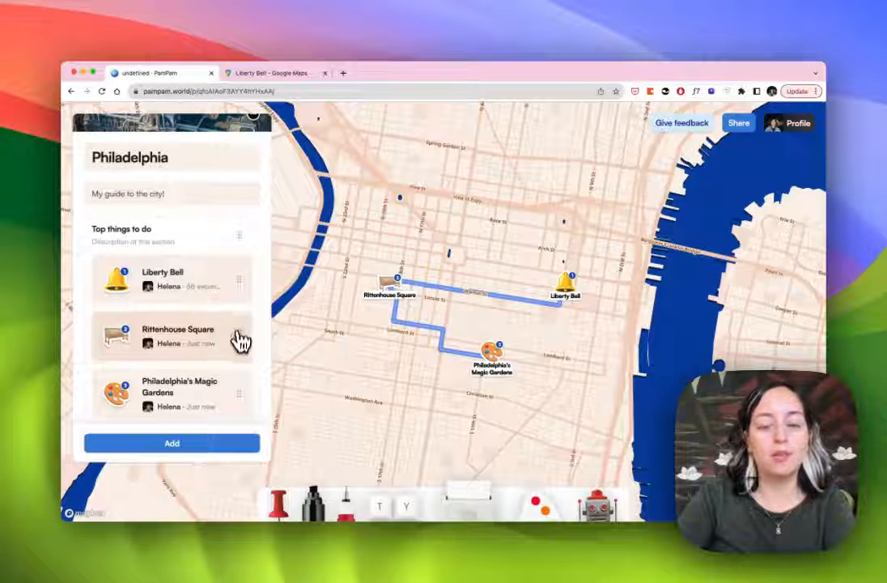
Reorder the section's spots to Rittenhouse Square, Philadelphia's Magic Gardens, and Liberty Bell.
{"action": "left_click_drag", "start_coordinate": [240, 341], "coordinate": [243, 289]}
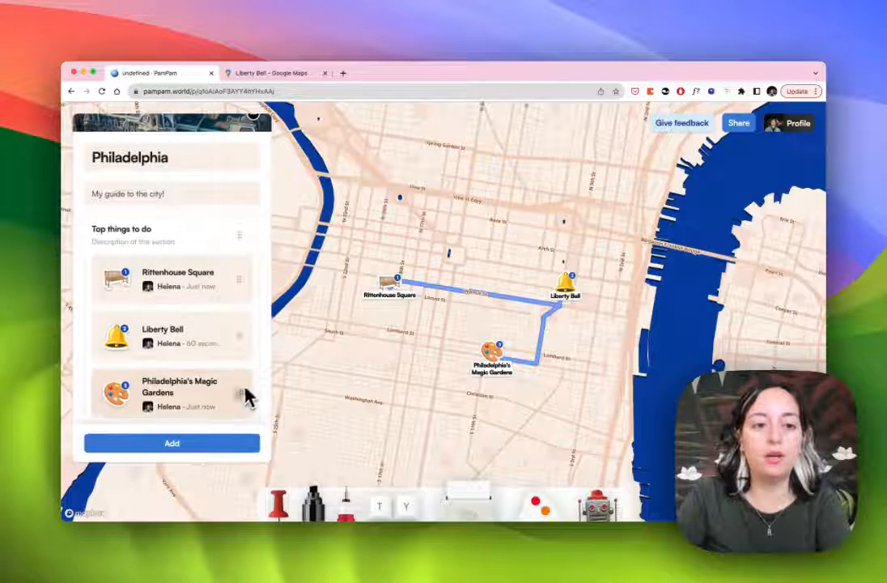
{"action": "left_click_drag", "start_coordinate": [244, 397], "coordinate": [244, 341]}
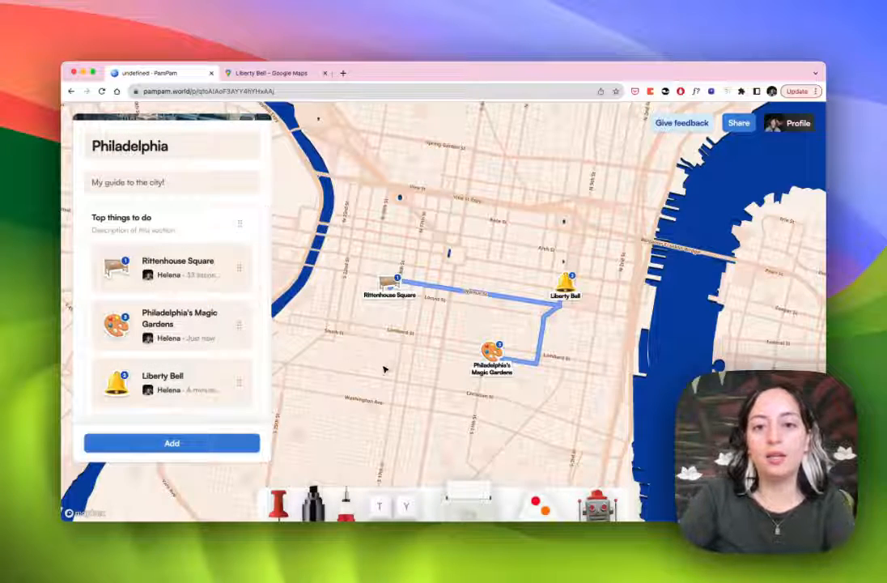
{"action": "scroll", "coordinate": [385, 370], "scroll_direction": "down", "scroll_amount": 2}
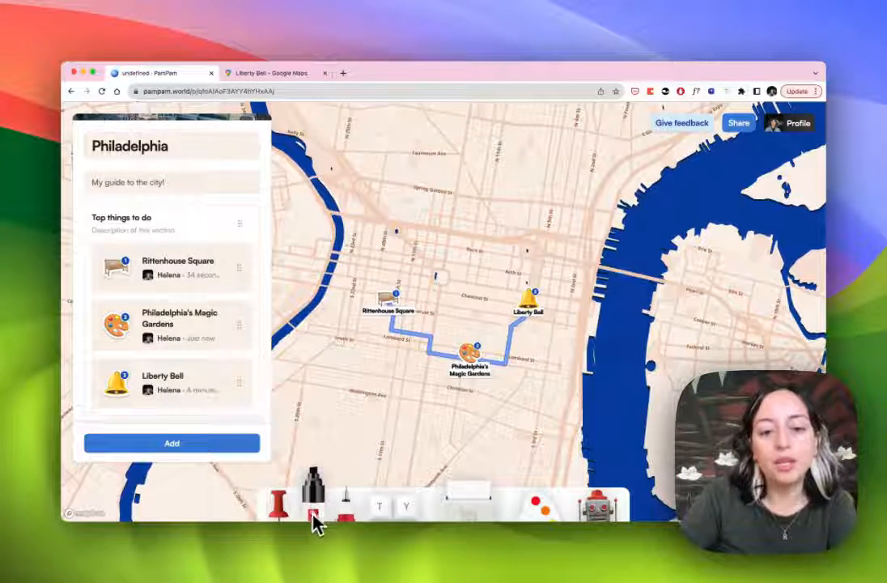
Draw shaded marker areas on the map to the north and southeast of the Liberty Bell.
{"action": "left_click", "coordinate": [312, 511]}
{"action": "scroll", "coordinate": [485, 332], "scroll_direction": "up", "scroll_amount": 2}
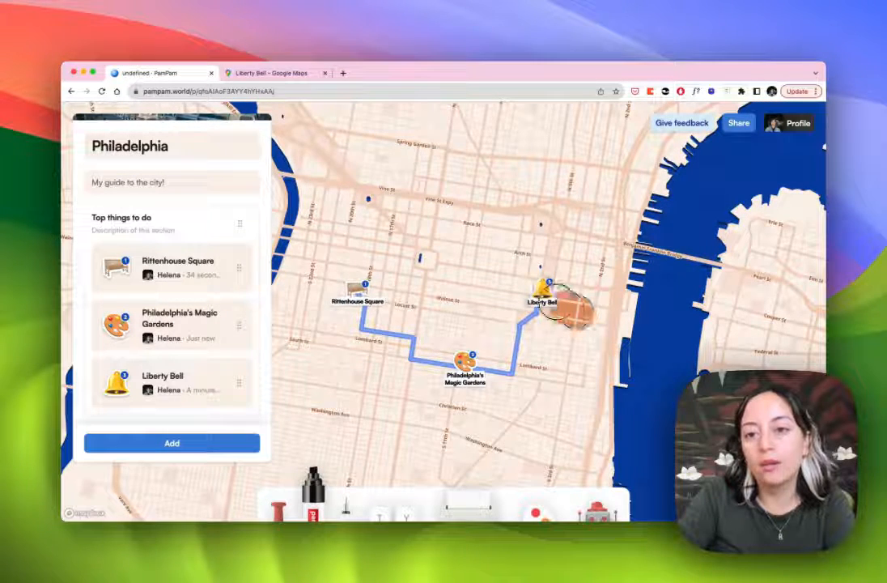
{"action": "mouse_move", "coordinate": [572, 306]}
{"action": "left_mouse_down"}
{"action": "mouse_move", "coordinate": [546, 271]}
{"action": "mouse_move", "coordinate": [563, 301]}
{"action": "left_mouse_up"}
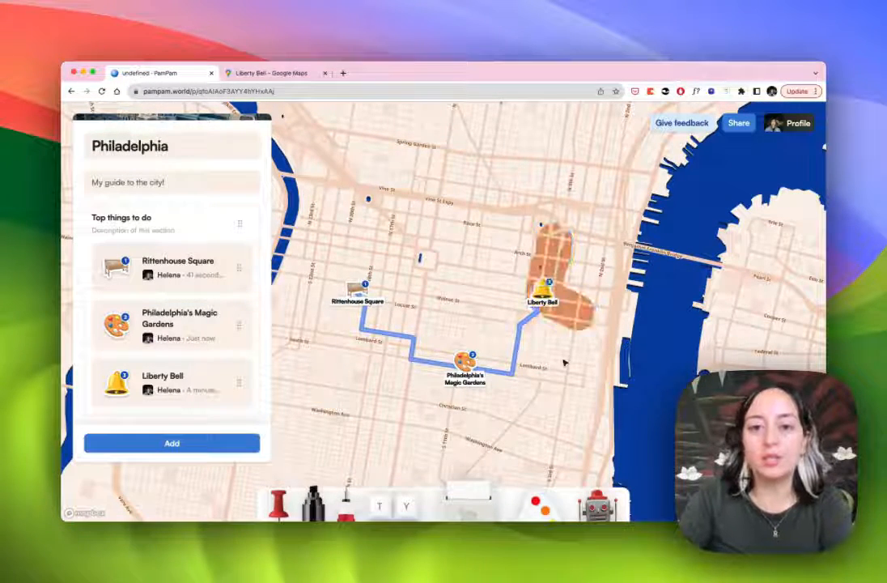
{"action": "scroll", "coordinate": [565, 363], "scroll_direction": "down", "scroll_amount": 2}
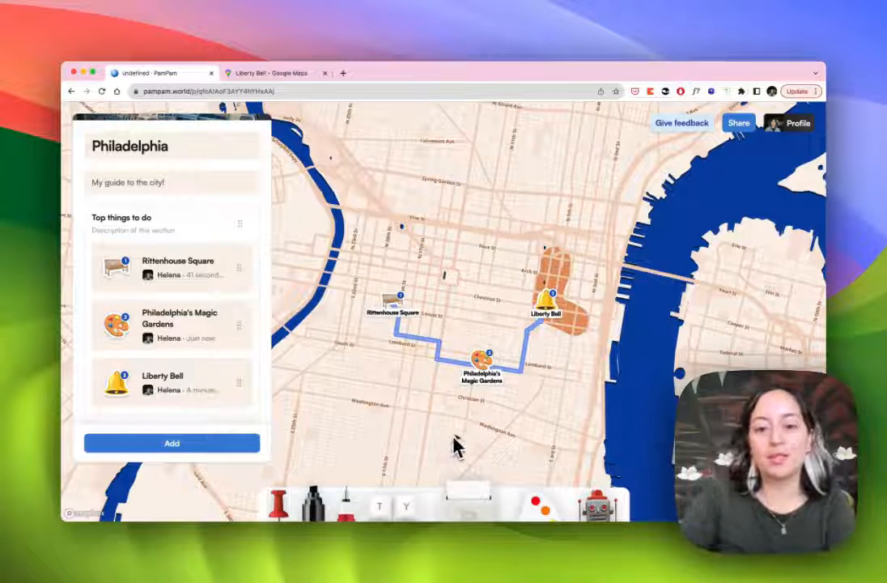
{"action": "scroll", "coordinate": [457, 445], "scroll_direction": "down", "scroll_amount": 1}
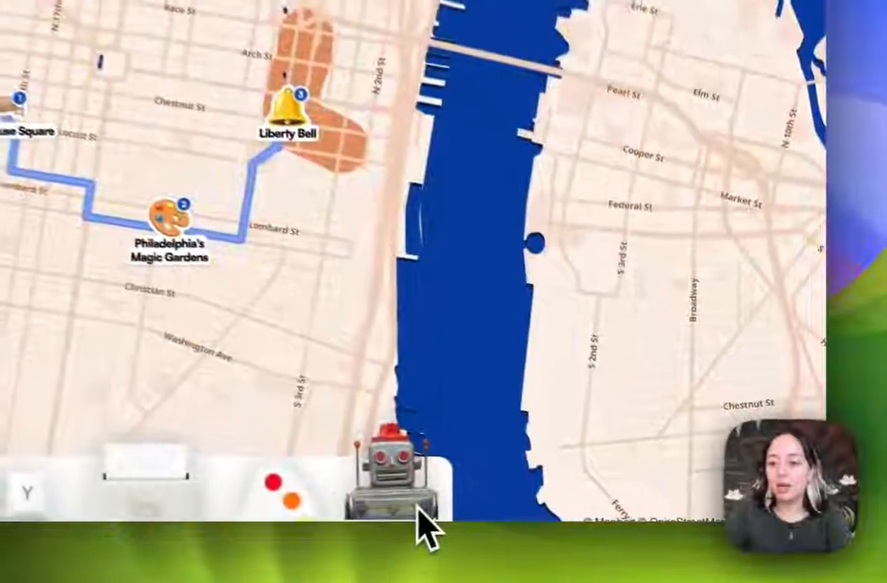
Get Culture recommendations for "philadelphia" from the robot assistant and add the suggested places to the guide.
{"action": "left_click", "coordinate": [611, 510]}
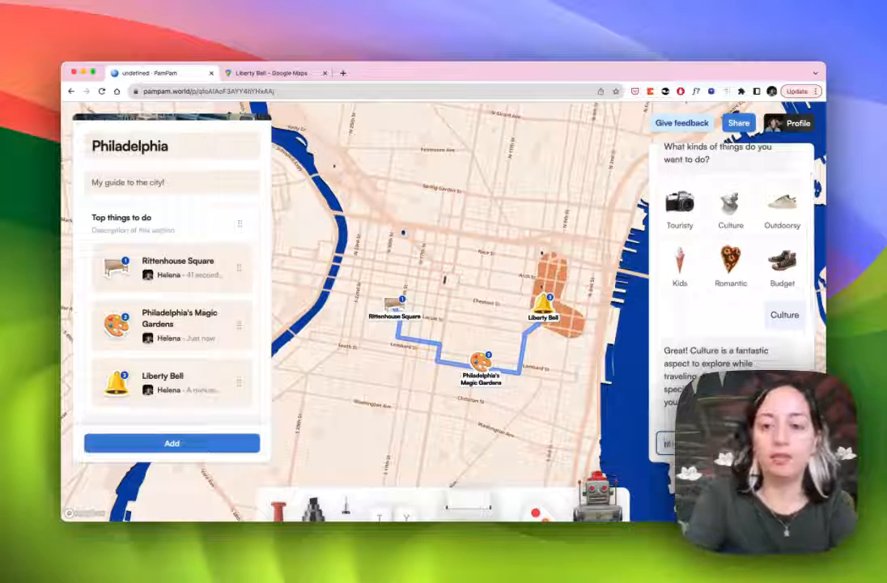
{"action": "type", "text": "iladelphia"}
{"action": "key", "text": "Return"}
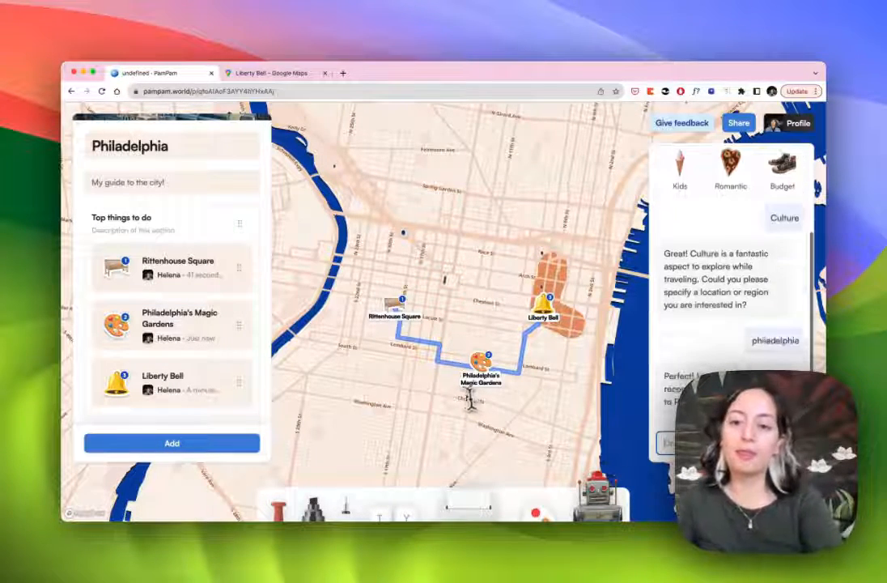
{"action": "scroll", "coordinate": [465, 397], "scroll_direction": "down", "scroll_amount": 5}
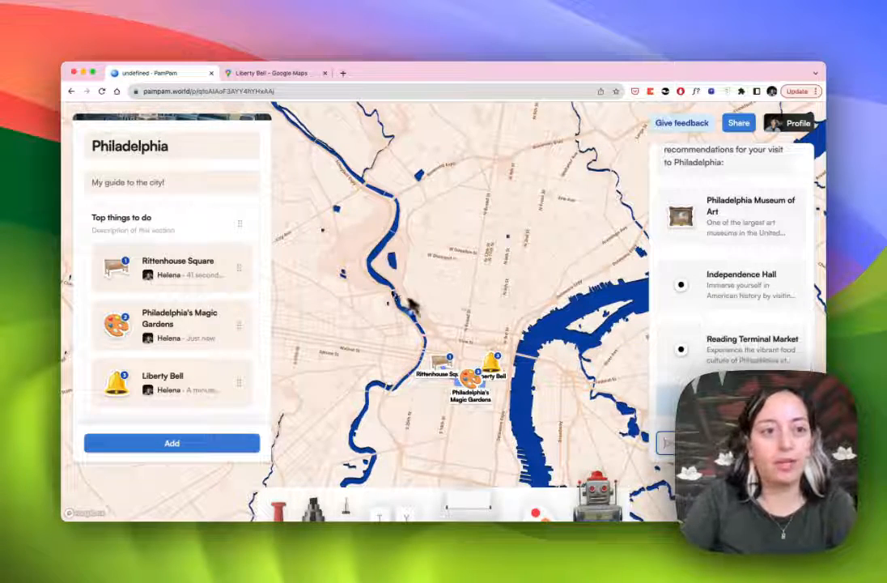
{"action": "scroll", "coordinate": [215, 243], "scroll_direction": "up", "scroll_amount": 3}
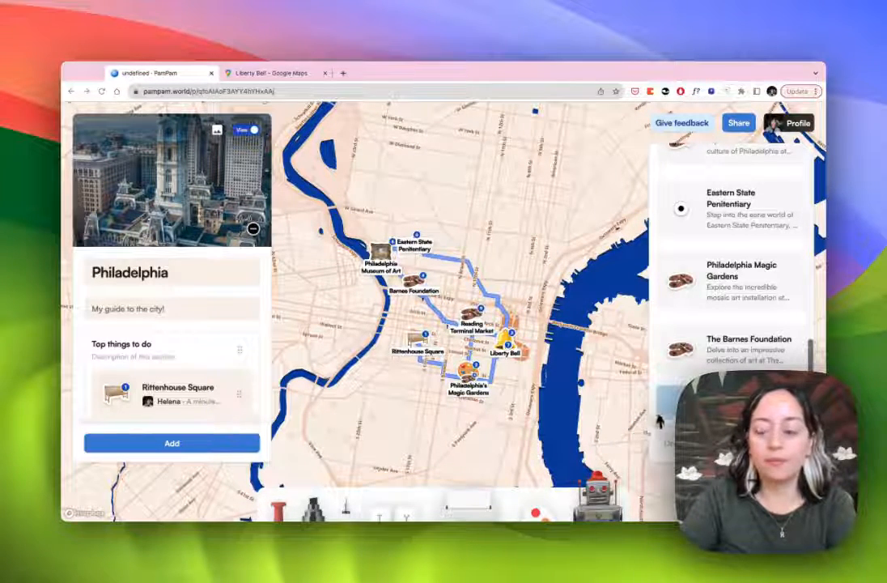
{"action": "left_click", "coordinate": [589, 491]}
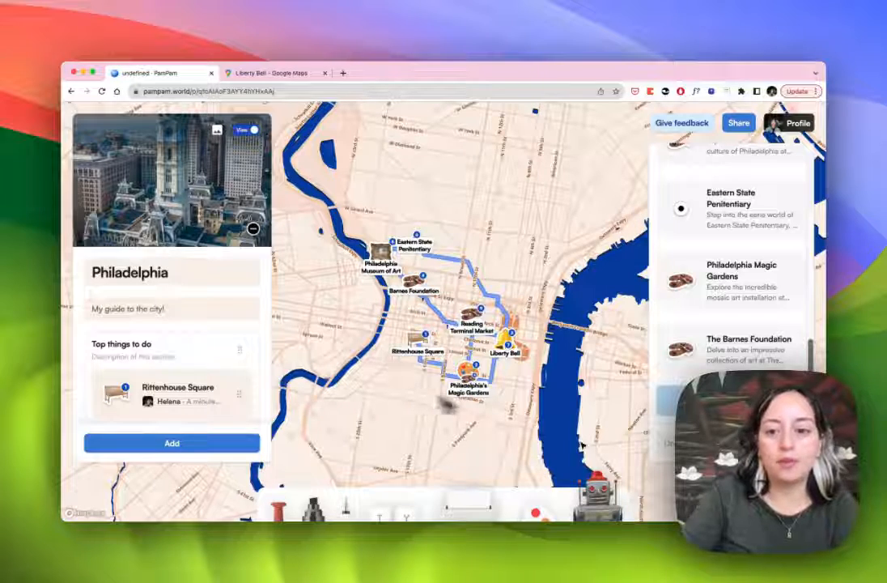
Create a new section in the guide titled "Other things to do".
{"action": "scroll", "coordinate": [187, 381], "scroll_direction": "down", "scroll_amount": 10}
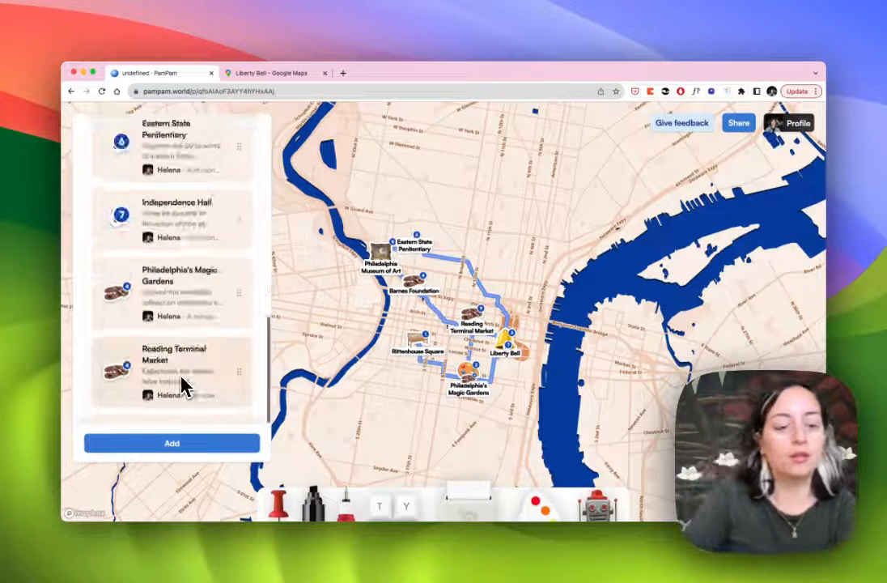
{"action": "scroll", "coordinate": [184, 387], "scroll_direction": "up", "scroll_amount": 10}
{"action": "left_click", "coordinate": [240, 260]}
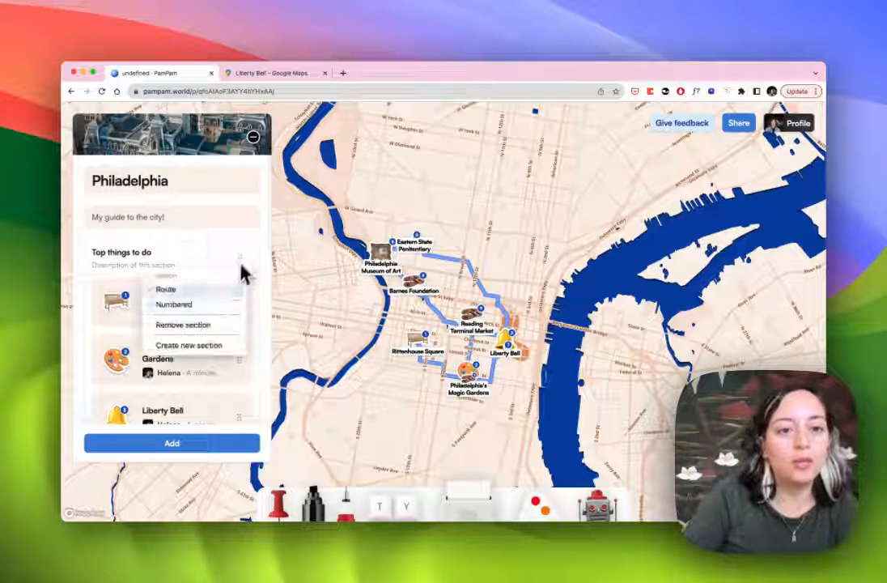
{"action": "left_click", "coordinate": [203, 345]}
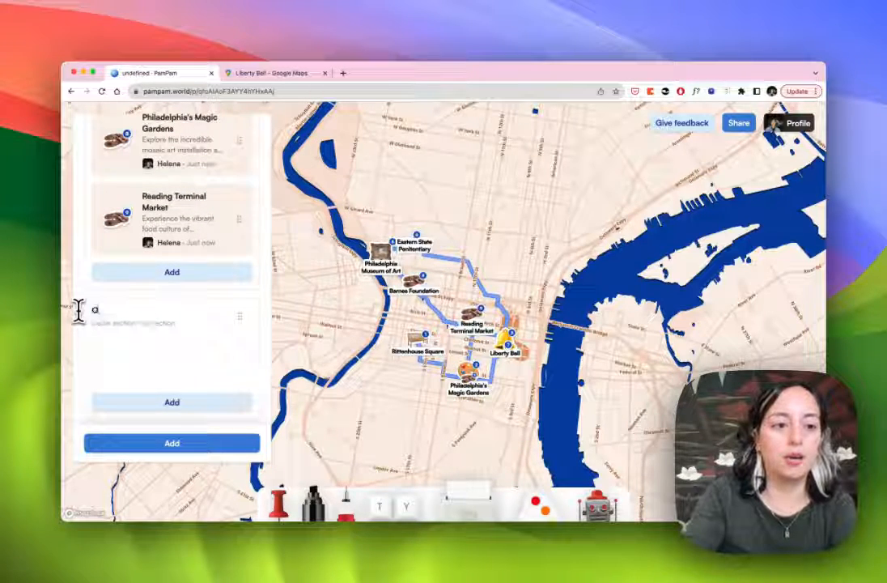
{"action": "type", "text": "do"}
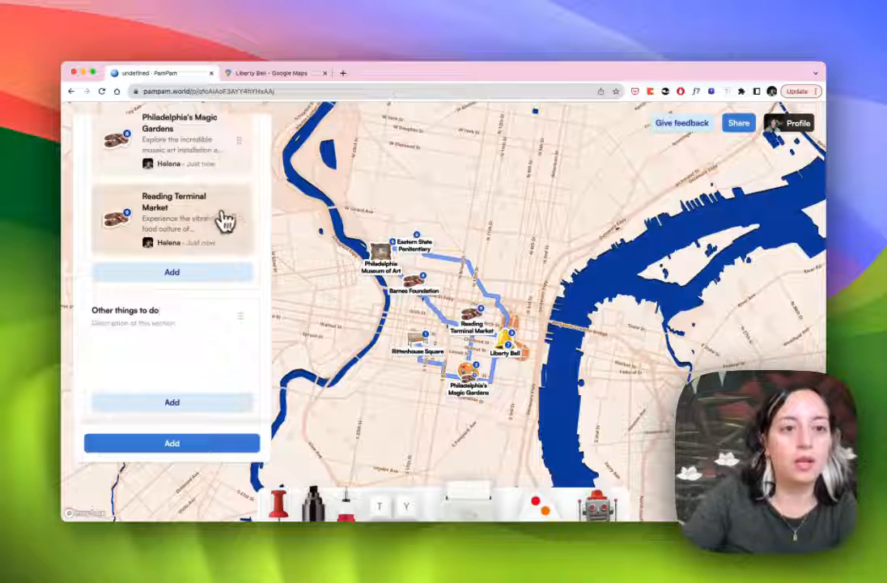
Move Reading Terminal Market, Independence Hall, and Eastern State Penitentiary from "Top things to do" into the "Other things to do" section.
{"action": "scroll", "coordinate": [238, 228], "scroll_direction": "up", "scroll_amount": 1}
{"action": "left_click_drag", "start_coordinate": [243, 241], "coordinate": [245, 350]}
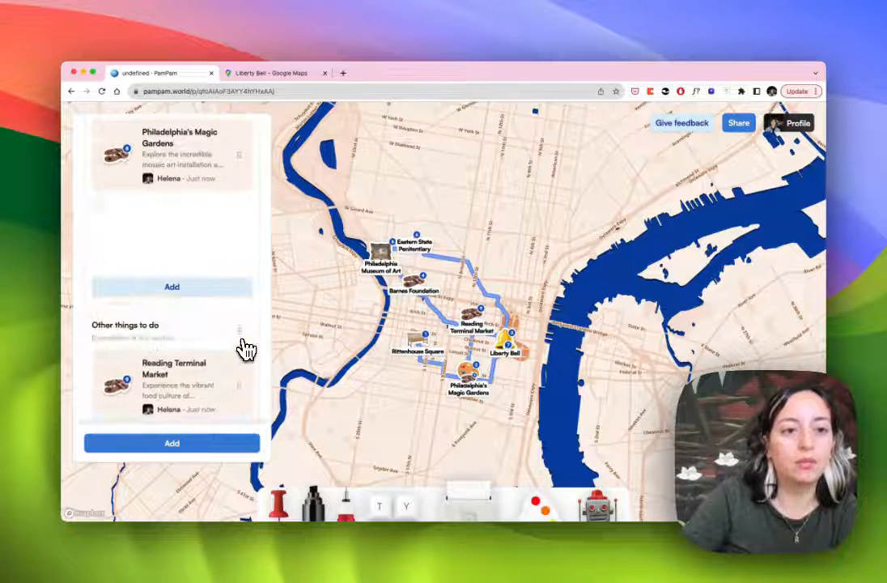
{"action": "scroll", "coordinate": [245, 350], "scroll_direction": "up", "scroll_amount": 2}
{"action": "left_click_drag", "start_coordinate": [242, 209], "coordinate": [238, 351]}
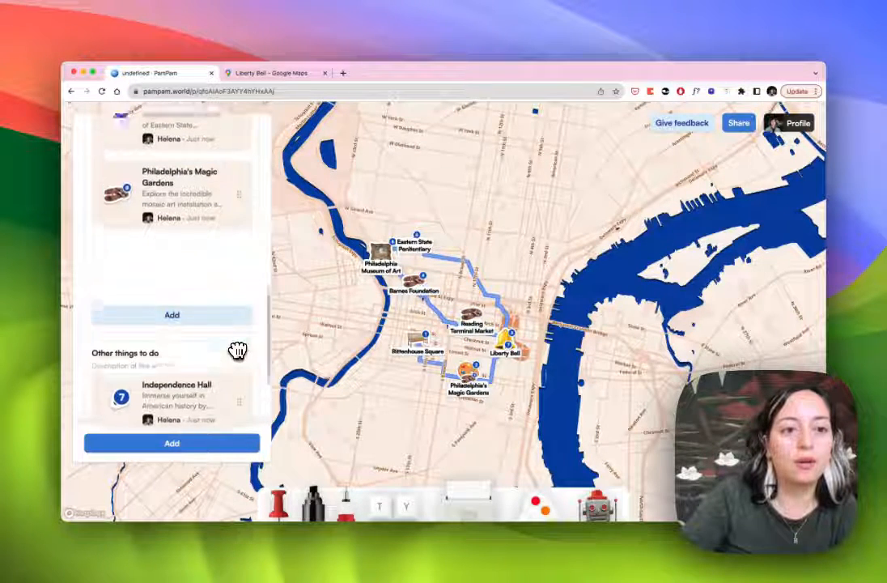
{"action": "scroll", "coordinate": [244, 361], "scroll_direction": "up", "scroll_amount": 2}
{"action": "scroll", "coordinate": [232, 259], "scroll_direction": "down", "scroll_amount": 1}
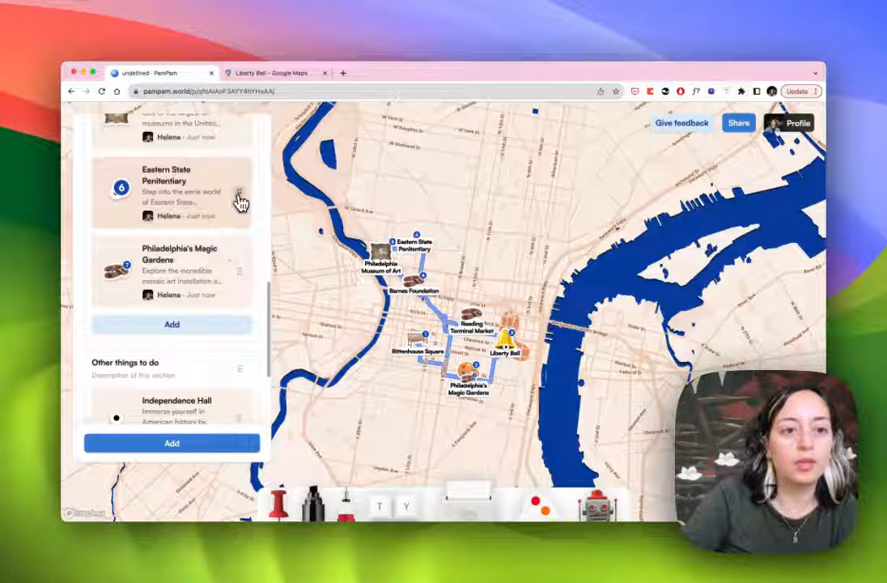
{"action": "left_click_drag", "start_coordinate": [240, 201], "coordinate": [231, 321]}
Move Barnes Foundation and Philadelphia Museum of Art from "Top things to do" into the "Other things to do" section.
{"action": "scroll", "coordinate": [230, 299], "scroll_direction": "up", "scroll_amount": 2}
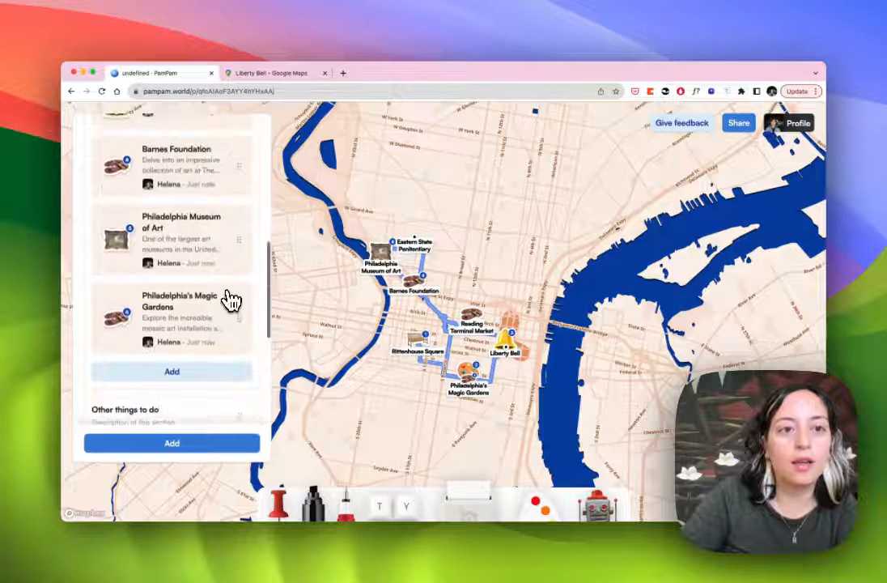
{"action": "left_click_drag", "start_coordinate": [239, 168], "coordinate": [242, 388]}
{"action": "scroll", "coordinate": [228, 238], "scroll_direction": "up", "scroll_amount": 3}
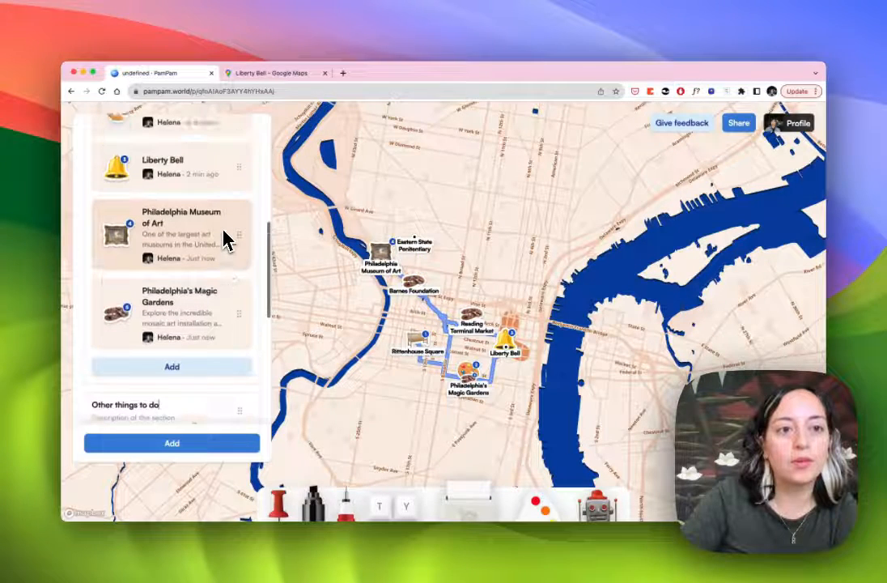
{"action": "scroll", "coordinate": [224, 232], "scroll_direction": "down", "scroll_amount": 2}
{"action": "scroll", "coordinate": [224, 231], "scroll_direction": "up", "scroll_amount": 2}
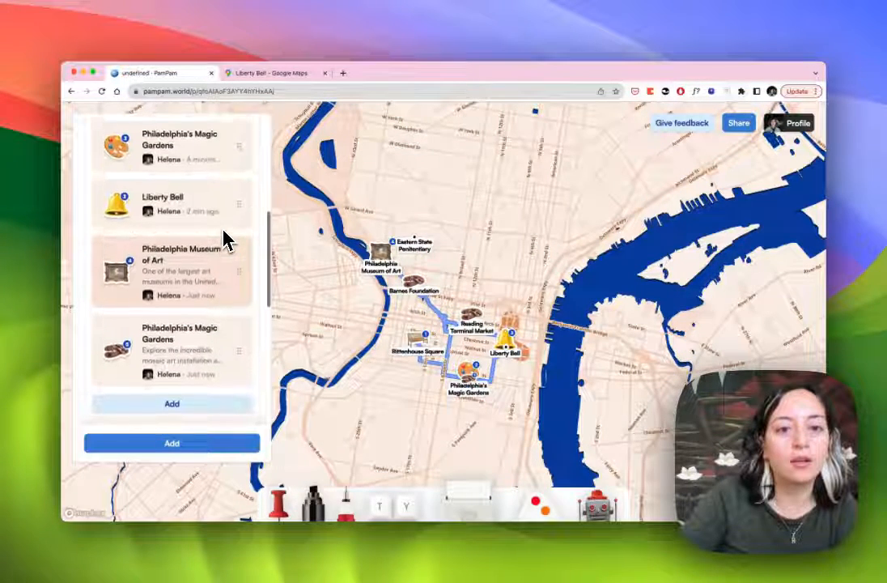
{"action": "scroll", "coordinate": [224, 232], "scroll_direction": "down", "scroll_amount": 1}
{"action": "scroll", "coordinate": [226, 238], "scroll_direction": "down", "scroll_amount": 2}
{"action": "left_click_drag", "start_coordinate": [240, 145], "coordinate": [243, 326]}
Try the Route option on the "Other things to do" section and turn it back off.
{"action": "left_click", "coordinate": [239, 236]}
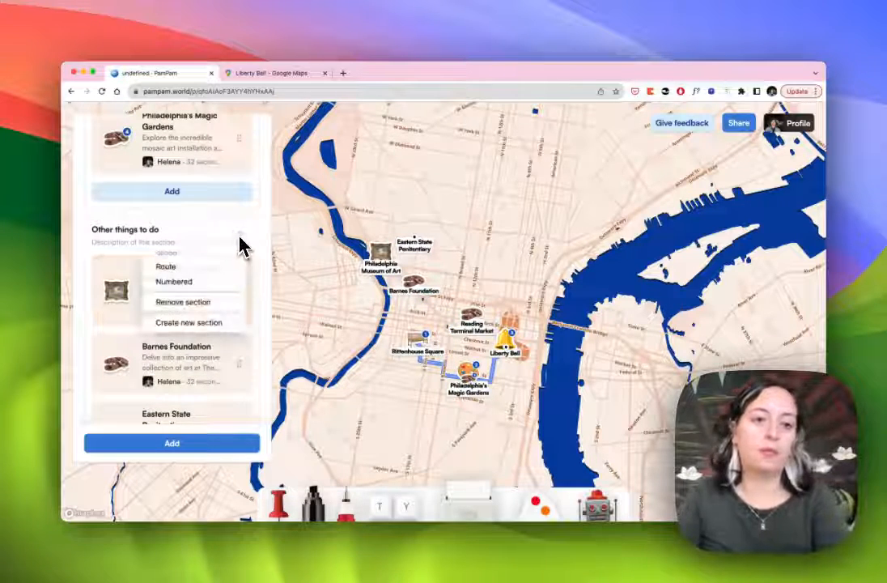
{"action": "left_click", "coordinate": [240, 236]}
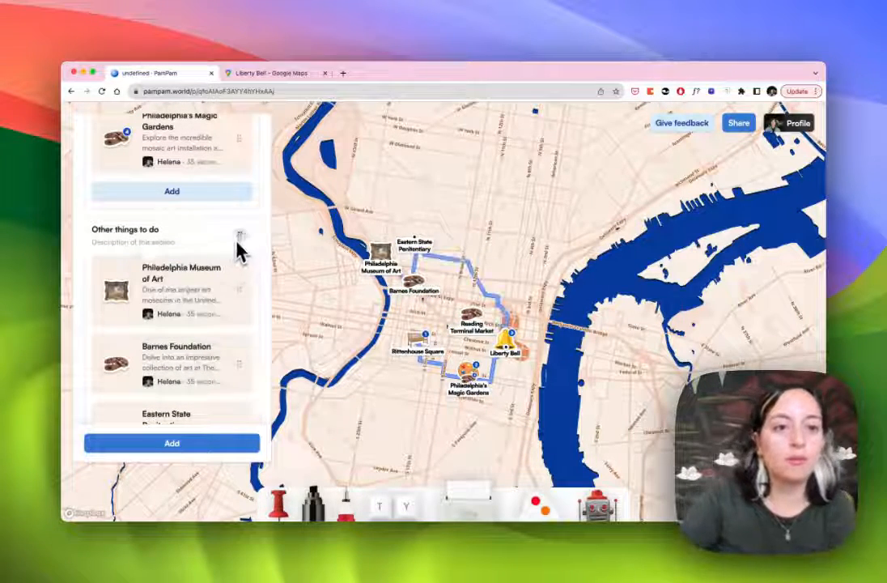
{"action": "left_click", "coordinate": [240, 236]}
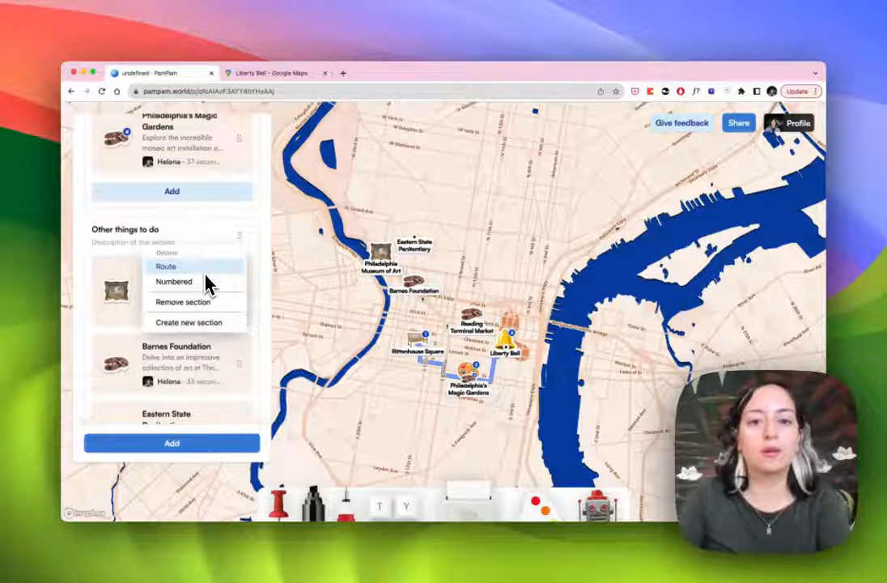
{"action": "left_click", "coordinate": [323, 338]}
Switch the guide from edit to view mode and review its list of spots and map.
{"action": "scroll", "coordinate": [329, 346], "scroll_direction": "down", "scroll_amount": 5}
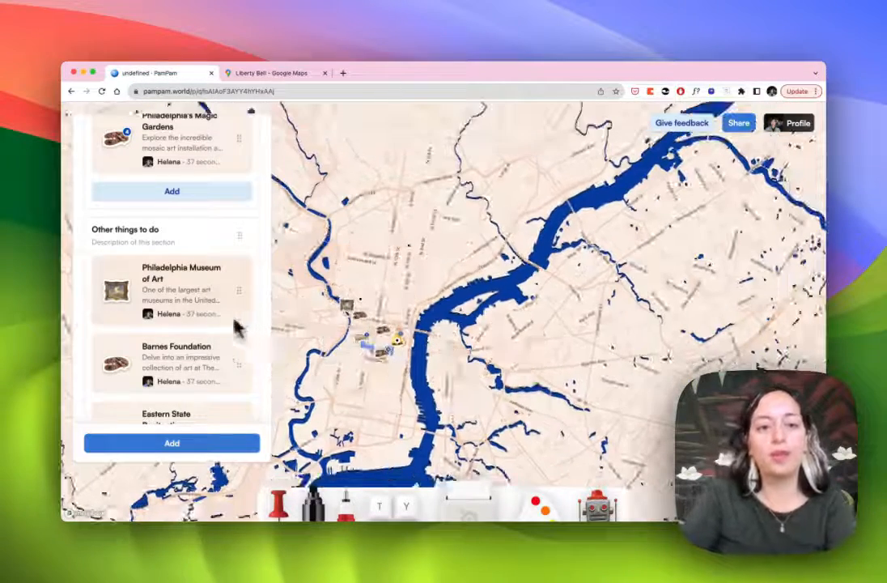
{"action": "scroll", "coordinate": [223, 323], "scroll_direction": "up", "scroll_amount": 10}
{"action": "scroll", "coordinate": [285, 344], "scroll_direction": "up", "scroll_amount": 5}
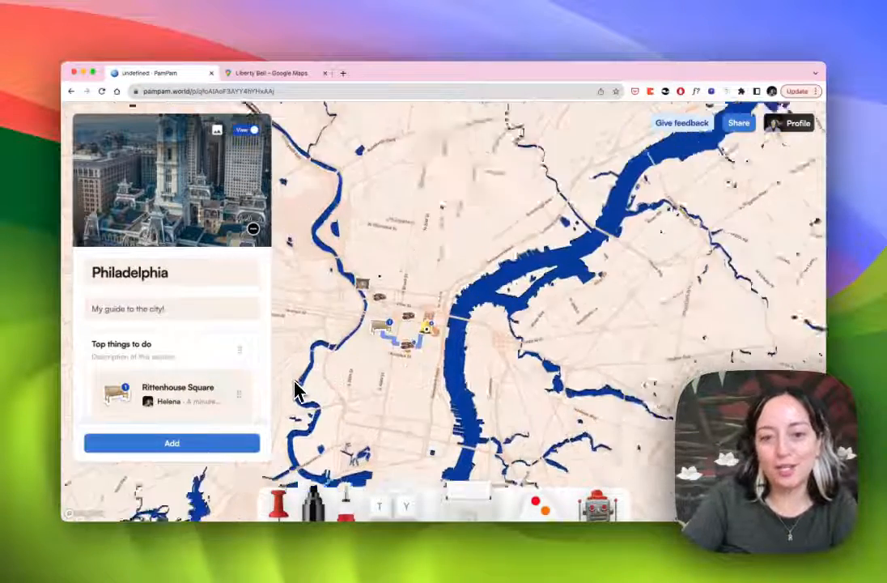
{"action": "left_click", "coordinate": [245, 132]}
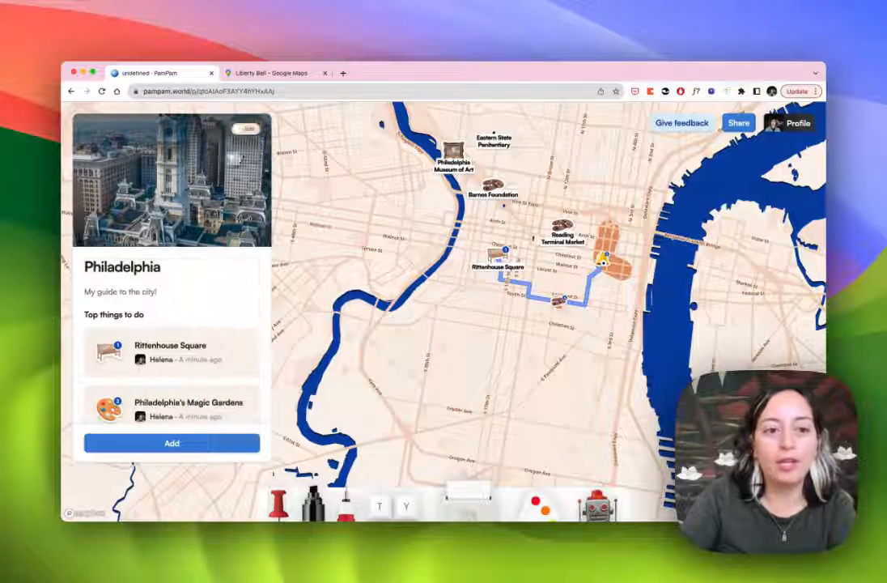
{"action": "scroll", "coordinate": [192, 281], "scroll_direction": "down", "scroll_amount": 10}
{"action": "scroll", "coordinate": [192, 281], "scroll_direction": "up", "scroll_amount": 10}
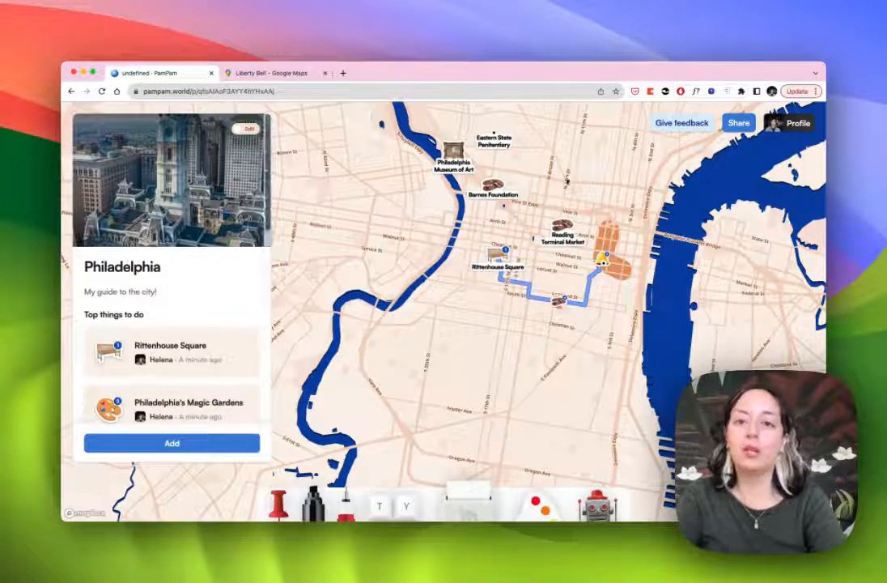
{"action": "scroll", "coordinate": [552, 338], "scroll_direction": "down", "scroll_amount": 5}
{"action": "scroll", "coordinate": [551, 338], "scroll_direction": "down", "scroll_amount": 5}
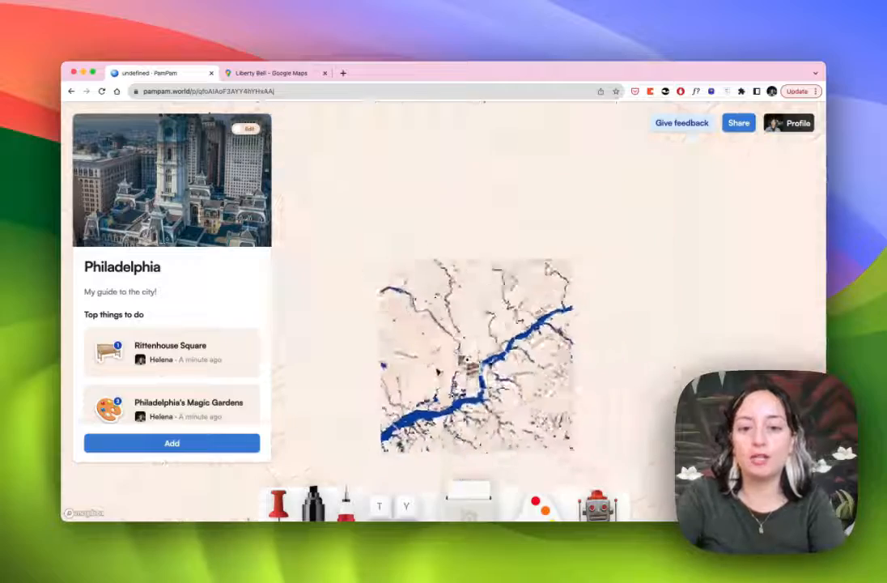
Change the map's color theme from beige to the pale blue style.
{"action": "scroll", "coordinate": [462, 366], "scroll_direction": "up", "scroll_amount": 10}
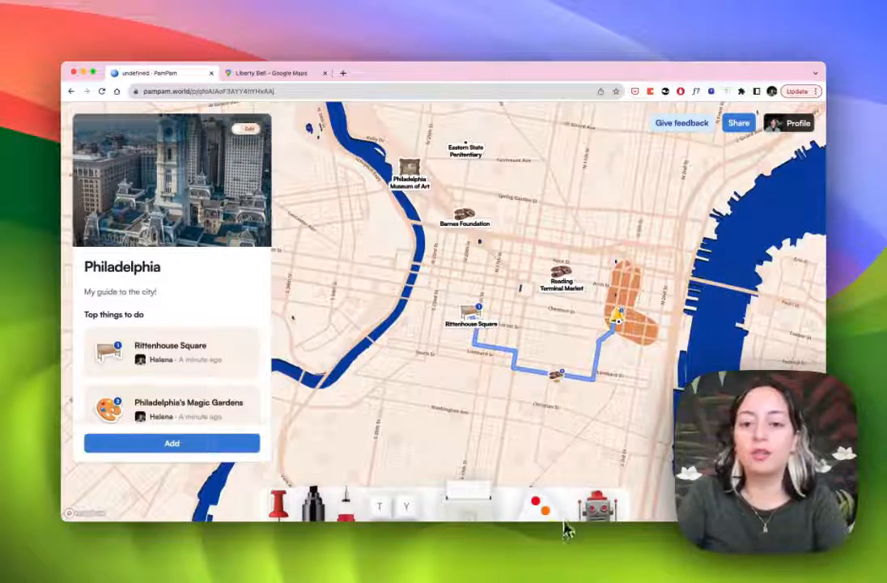
{"action": "left_click", "coordinate": [535, 509]}
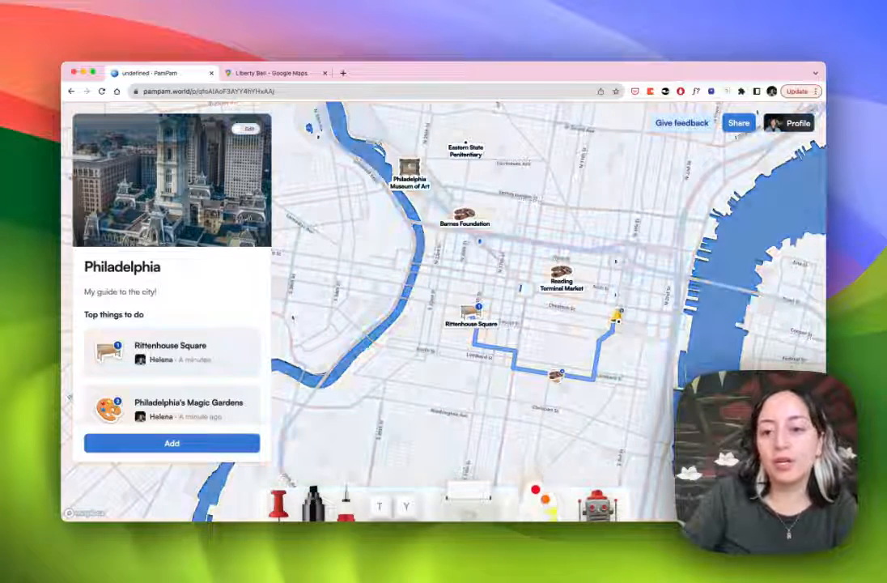
{"action": "scroll", "coordinate": [529, 434], "scroll_direction": "down", "scroll_amount": 3}
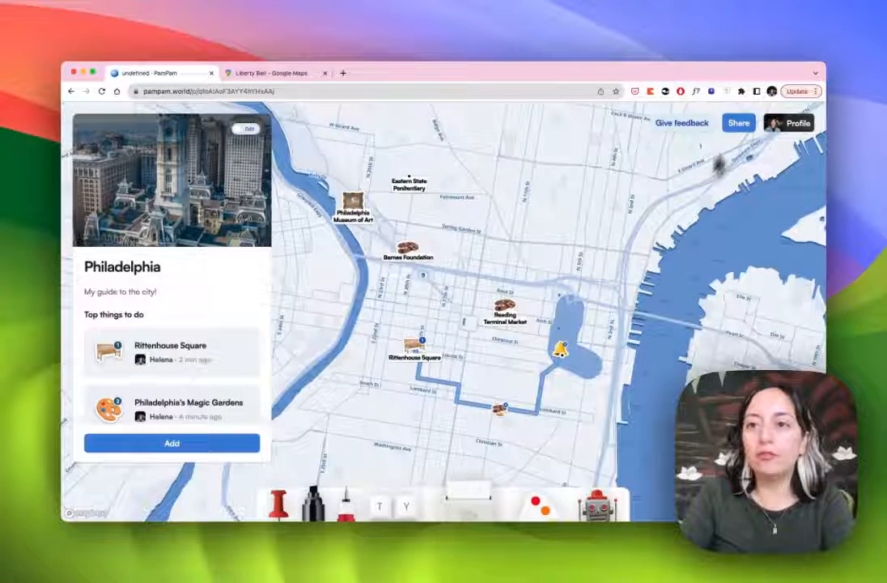
Check the guide's sharing access for people with the link, leaving it at "Can view", and close the sharing dialog.
{"action": "left_click", "coordinate": [738, 122]}
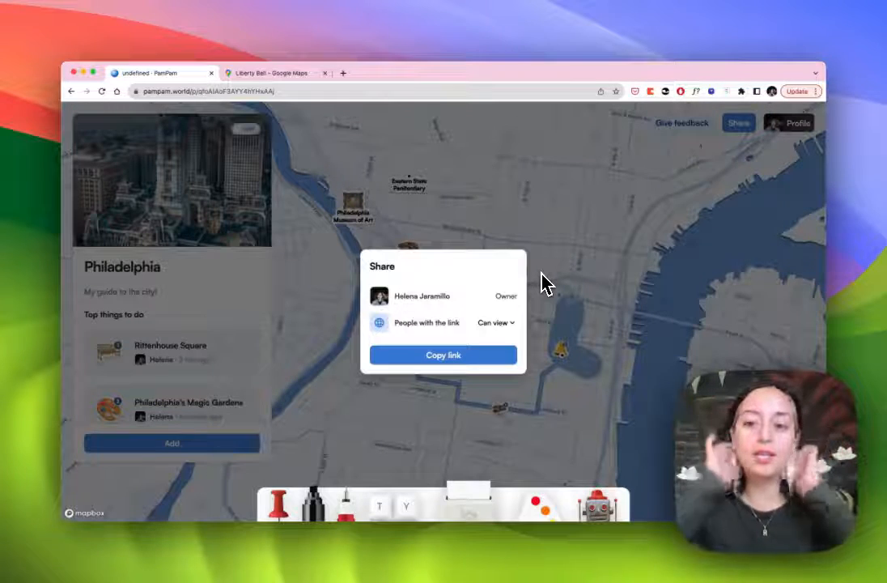
{"action": "left_click", "coordinate": [511, 326]}
{"action": "left_click", "coordinate": [566, 325]}
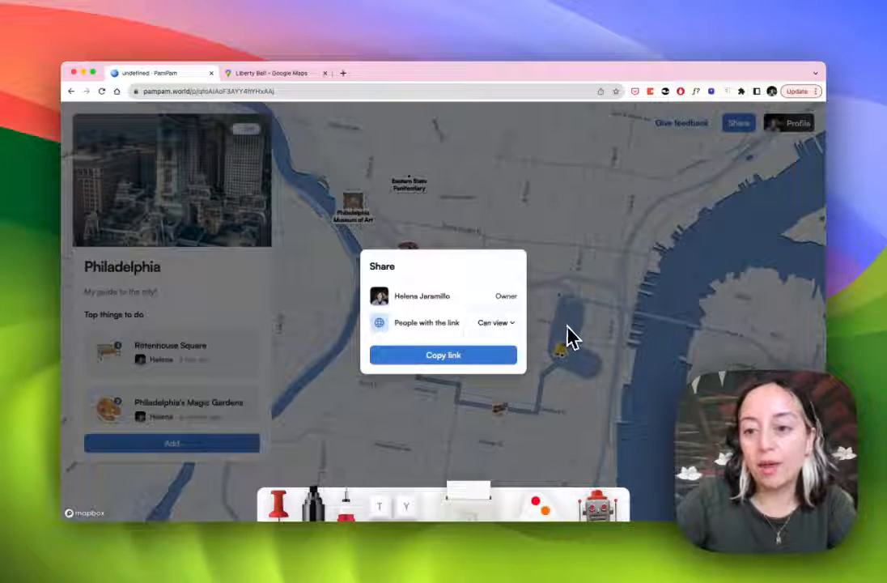
{"action": "left_click", "coordinate": [563, 290]}
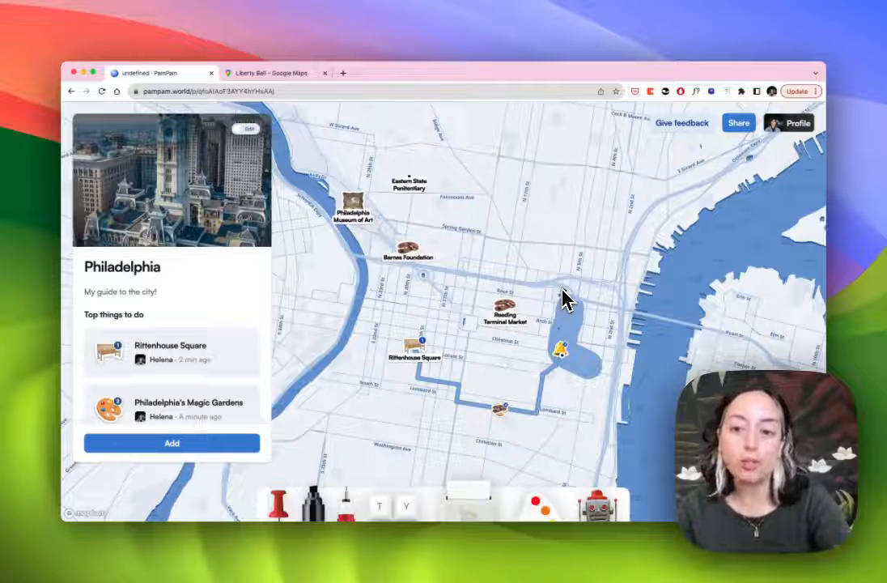